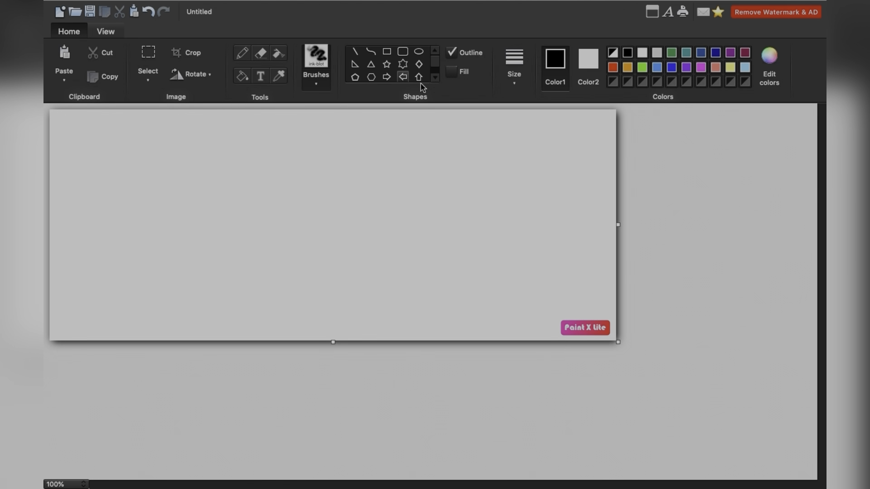
- Draw a six-pointed star with a black outline slightly left of the canvas centre
{"action": "left_click", "coordinate": [404, 66]}
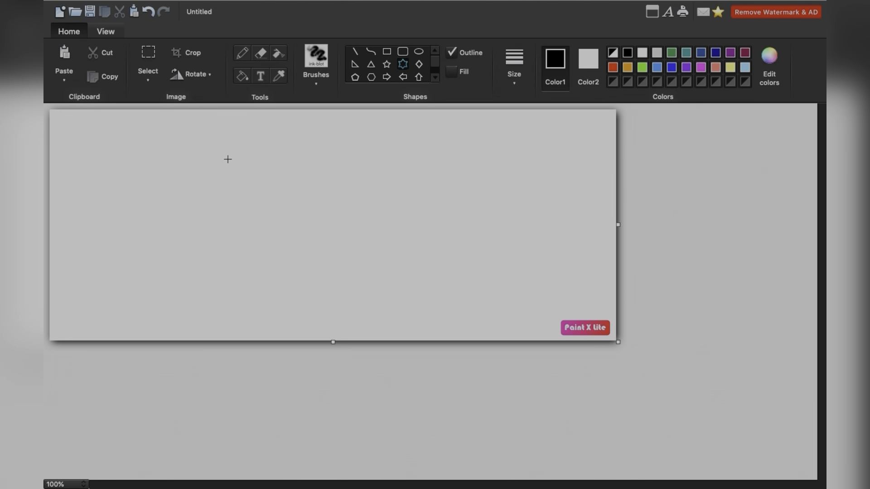
{"action": "left_click_drag", "start_coordinate": [225, 157], "coordinate": [342, 262]}
{"action": "left_click", "coordinate": [384, 241]}
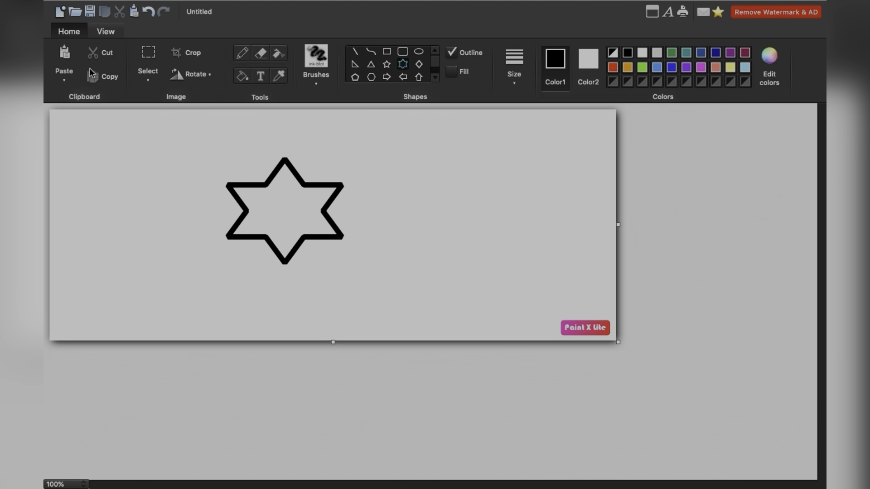
- Cut the star out with a rectangular selection, paste it back and place it near the canvas's right edge
{"action": "left_click", "coordinate": [151, 56]}
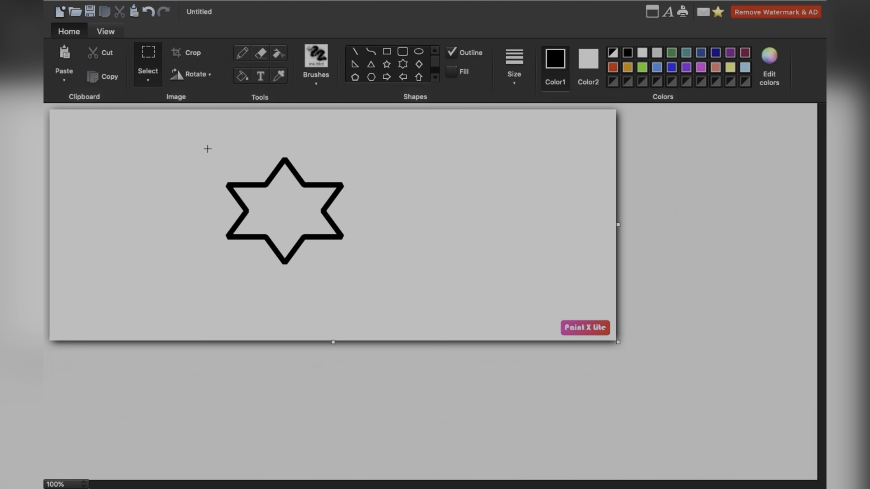
{"action": "left_click_drag", "start_coordinate": [210, 145], "coordinate": [365, 278]}
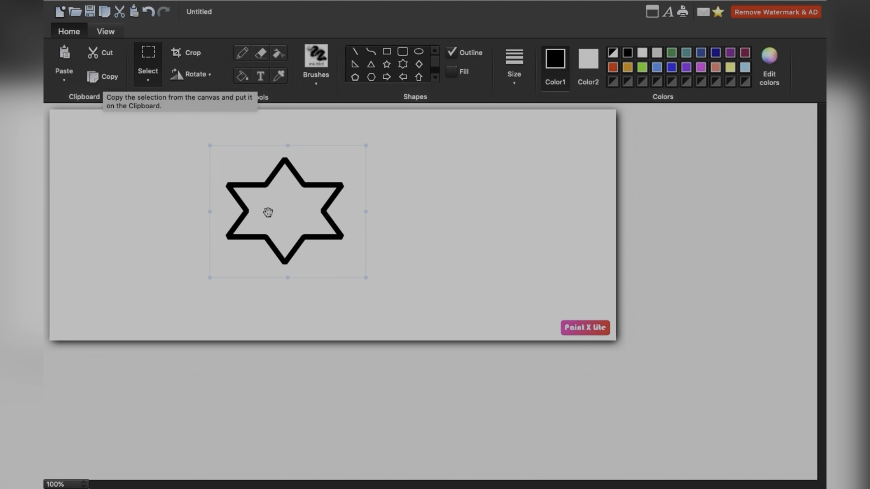
{"action": "left_click", "coordinate": [105, 59]}
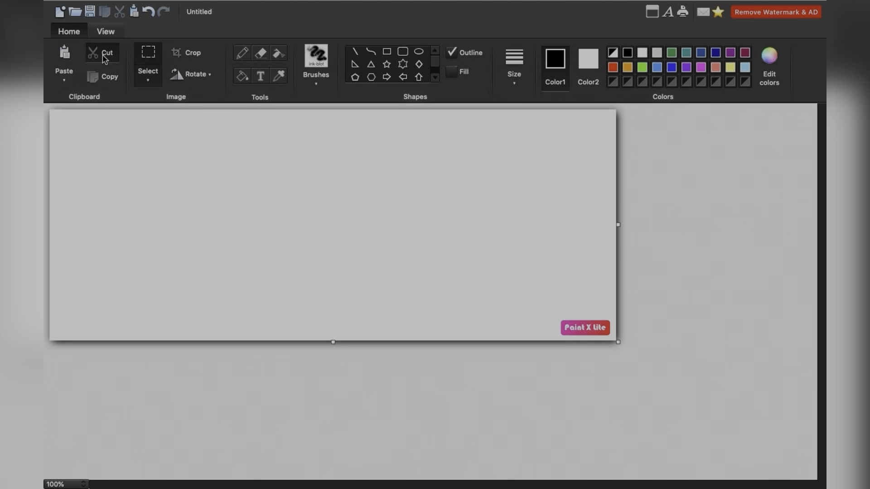
{"action": "left_click", "coordinate": [64, 55]}
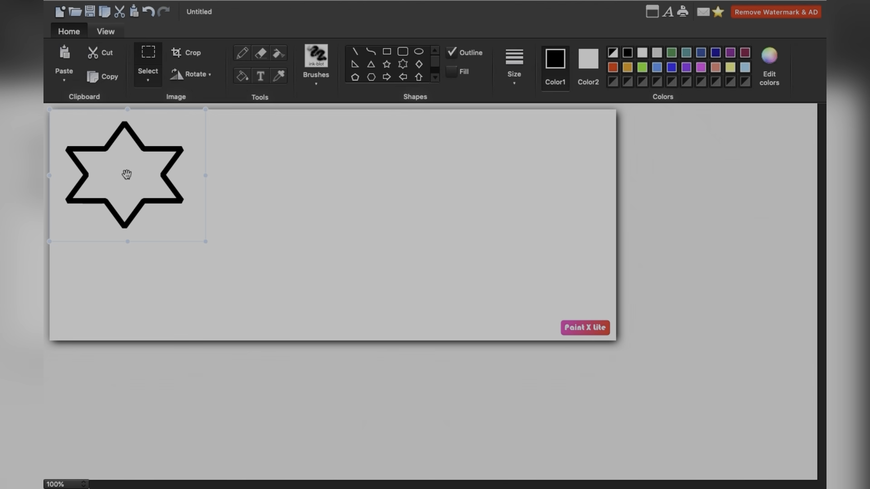
{"action": "left_click_drag", "start_coordinate": [126, 175], "coordinate": [511, 189]}
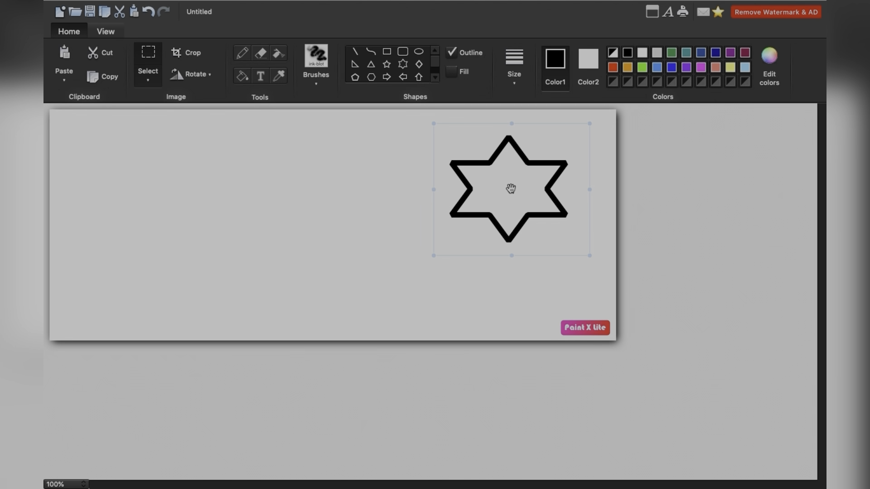
{"action": "left_click", "coordinate": [192, 188]}
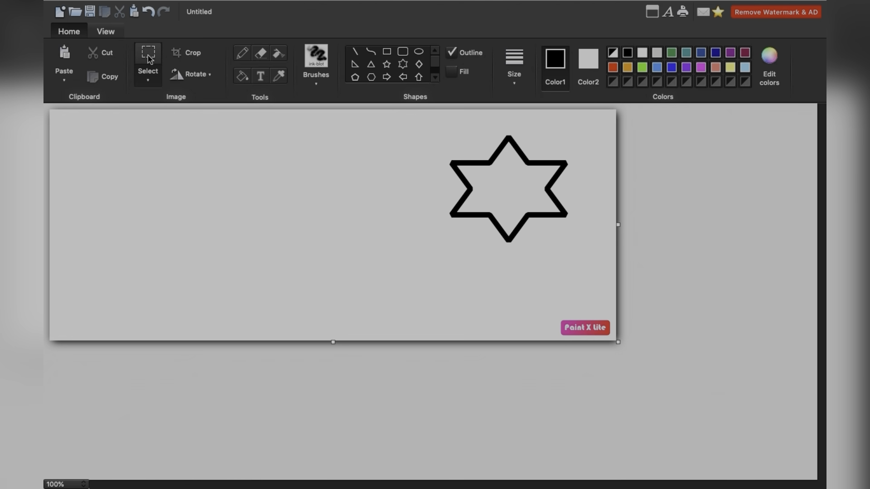
- Move the star down and left toward the middle of the canvas and place a pasted copy directly to its left
{"action": "left_click_drag", "start_coordinate": [440, 120], "coordinate": [583, 259]}
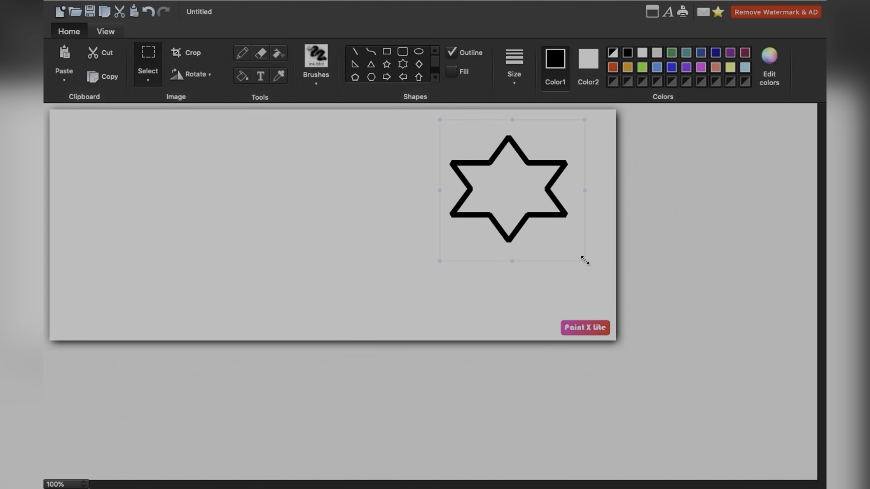
{"action": "left_click_drag", "start_coordinate": [521, 187], "coordinate": [439, 222]}
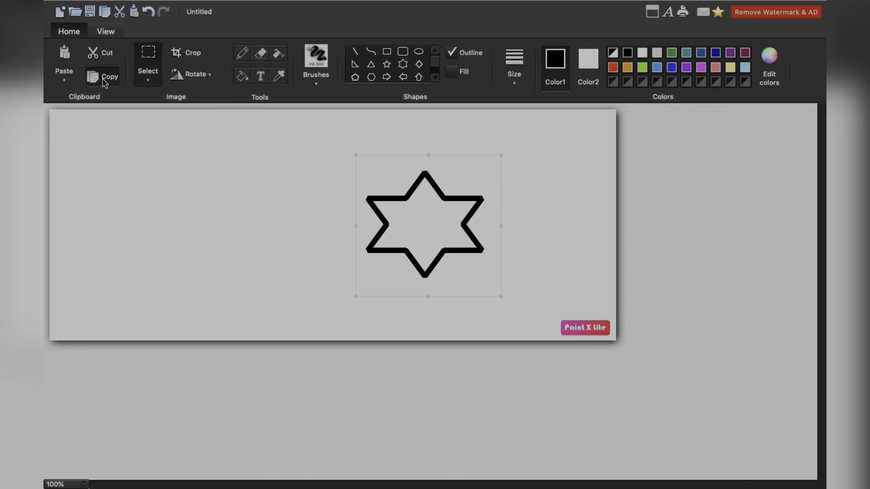
{"action": "left_click", "coordinate": [65, 58]}
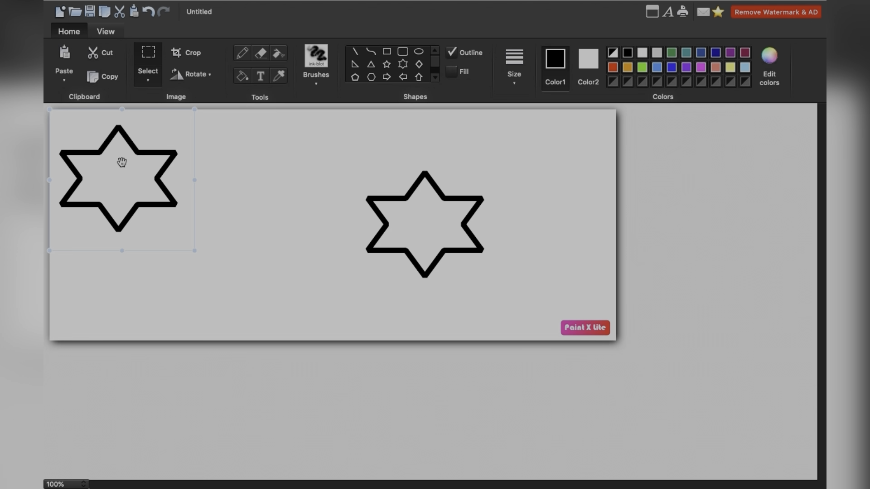
{"action": "left_click_drag", "start_coordinate": [121, 162], "coordinate": [282, 208]}
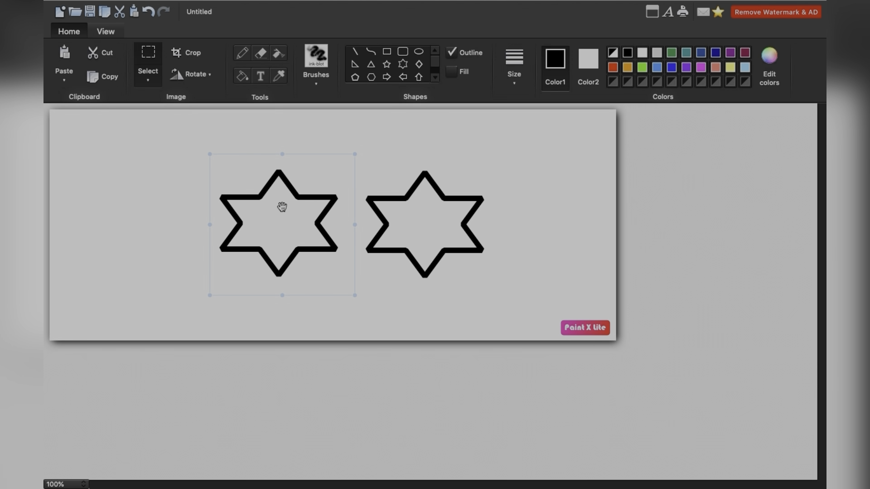
{"action": "left_click", "coordinate": [405, 163]}
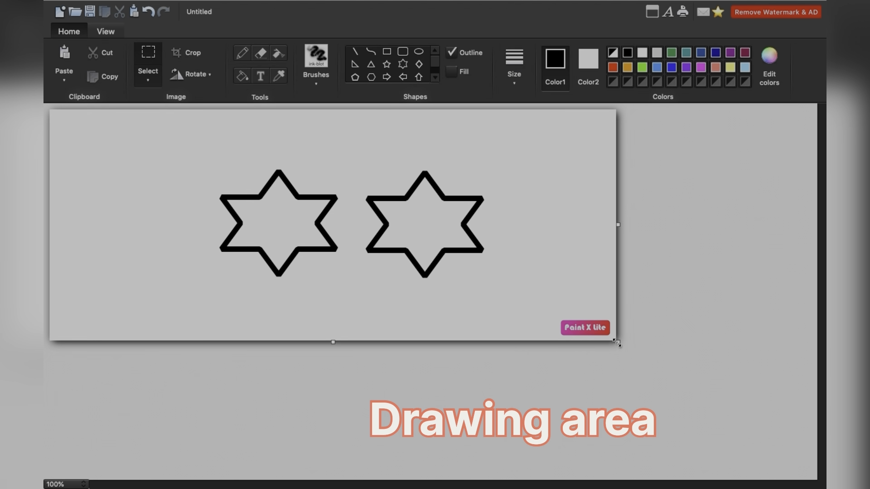
- Enlarge the canvas to the right and downward until it fills the work area
{"action": "mouse_move", "coordinate": [617, 343]}
{"action": "left_mouse_down"}
{"action": "mouse_move", "coordinate": [755, 423]}
{"action": "mouse_move", "coordinate": [803, 456]}
{"action": "mouse_move", "coordinate": [808, 472]}
{"action": "mouse_move", "coordinate": [791, 451]}
{"action": "mouse_move", "coordinate": [629, 375]}
{"action": "mouse_move", "coordinate": [551, 305]}
{"action": "mouse_move", "coordinate": [520, 295]}
{"action": "left_mouse_up"}
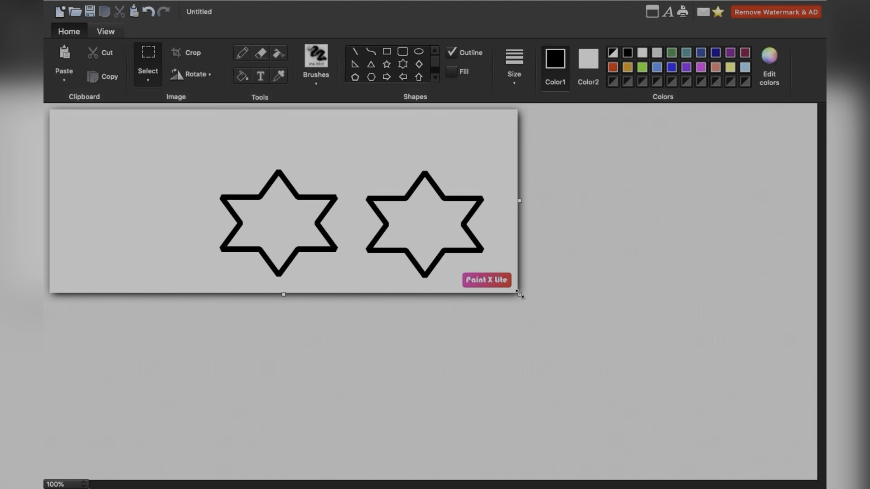
{"action": "left_click_drag", "start_coordinate": [519, 294], "coordinate": [814, 475]}
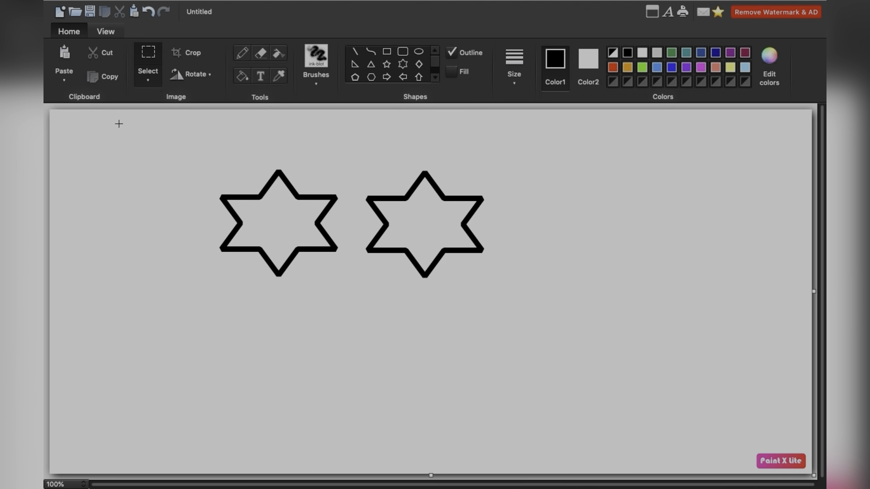
- Using Rectangular Selection, copy the right-hand star and place the copy to its right to form a row of three stars
{"action": "left_click", "coordinate": [150, 82]}
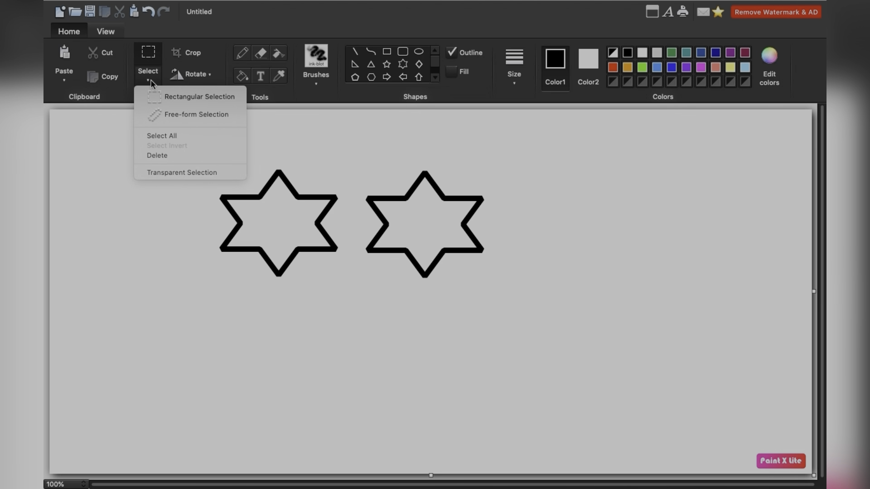
{"action": "left_click", "coordinate": [192, 98]}
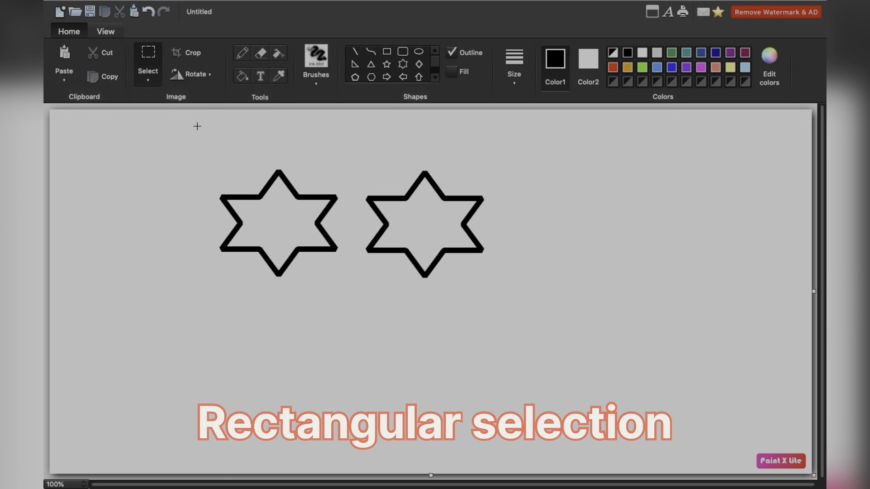
{"action": "left_click_drag", "start_coordinate": [198, 153], "coordinate": [506, 299]}
{"action": "left_click", "coordinate": [555, 283]}
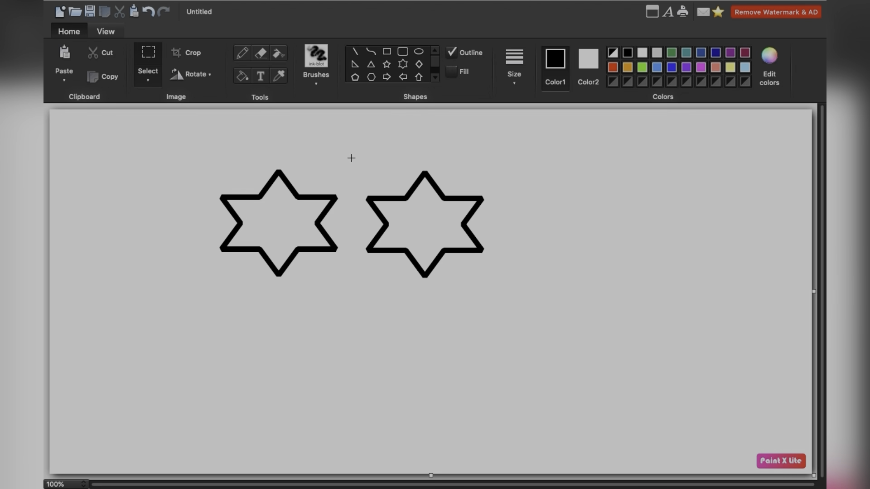
{"action": "left_click_drag", "start_coordinate": [351, 158], "coordinate": [504, 299]}
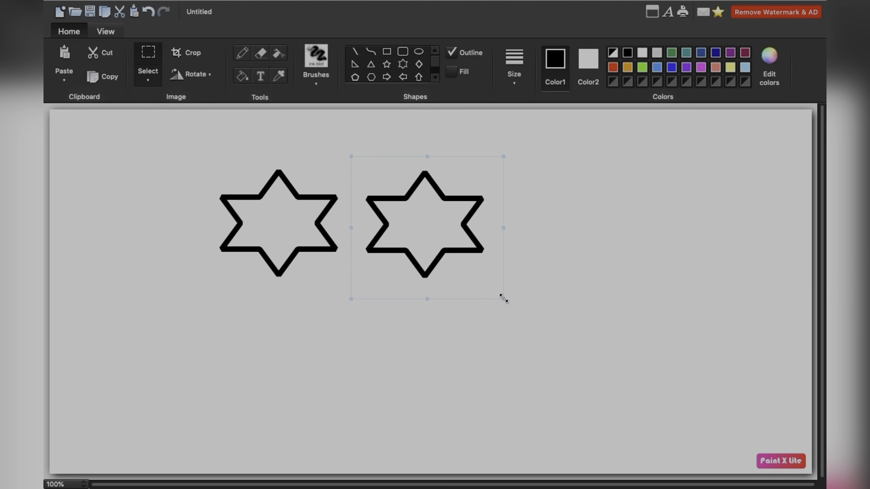
{"action": "left_click", "coordinate": [111, 80]}
{"action": "left_click", "coordinate": [66, 56]}
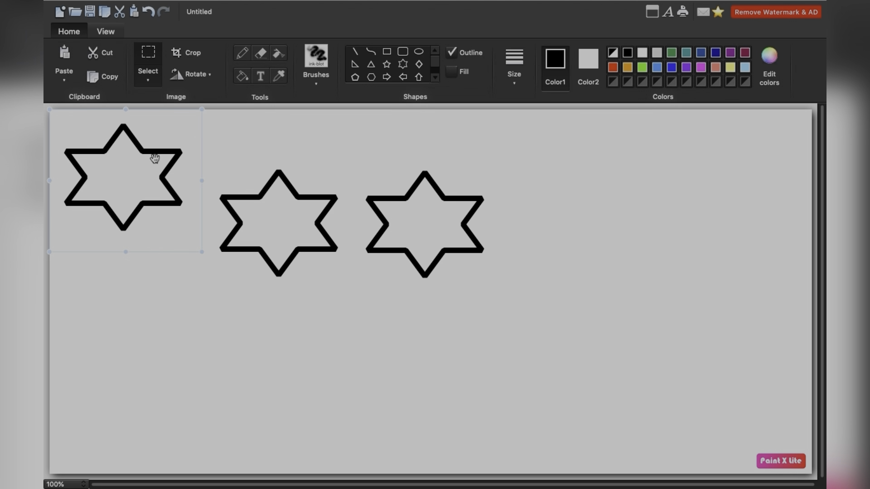
{"action": "left_click_drag", "start_coordinate": [295, 221], "coordinate": [575, 208]}
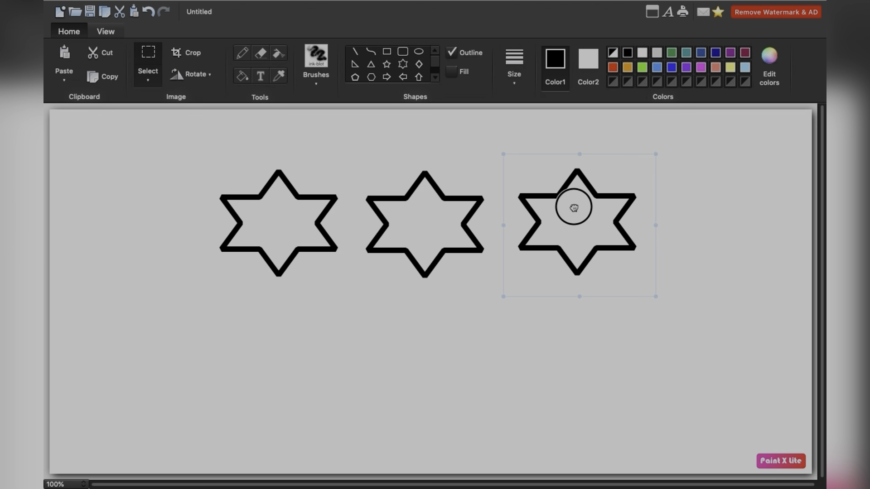
{"action": "left_click", "coordinate": [462, 158]}
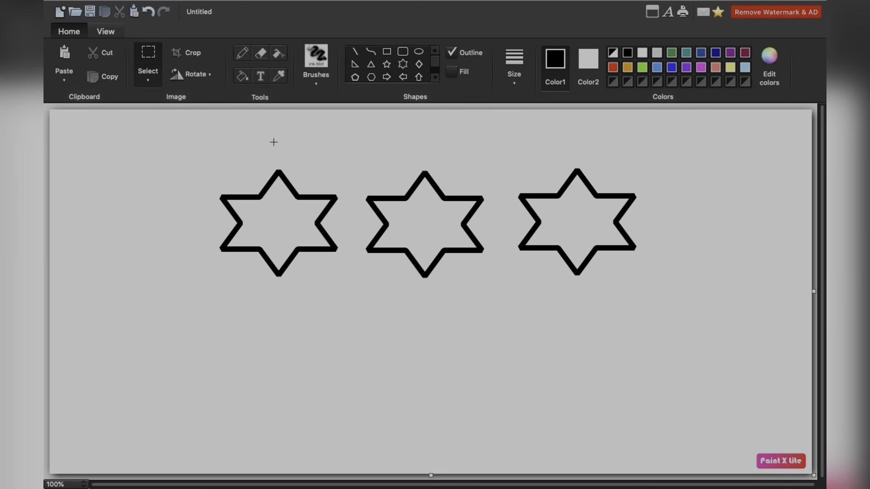
- Fill the three stars from left to right with orange, light green and blue
{"action": "left_click", "coordinate": [243, 78]}
{"action": "left_click", "coordinate": [630, 69]}
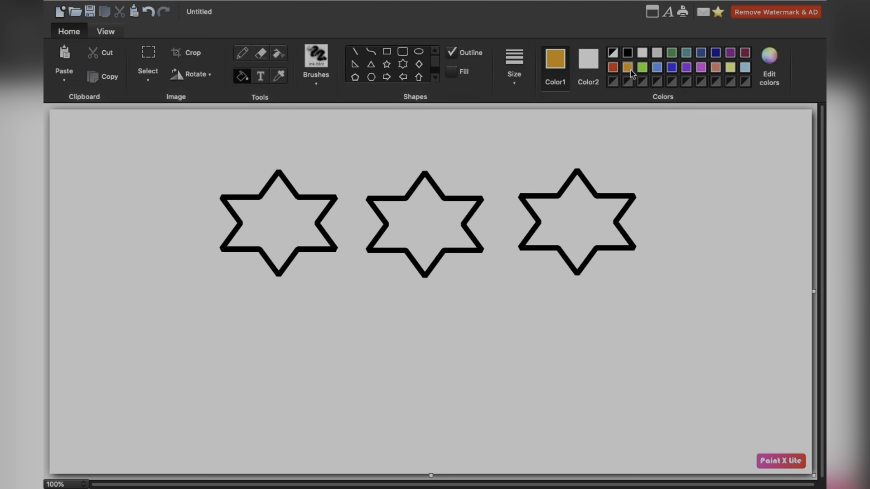
{"action": "left_click", "coordinate": [282, 215]}
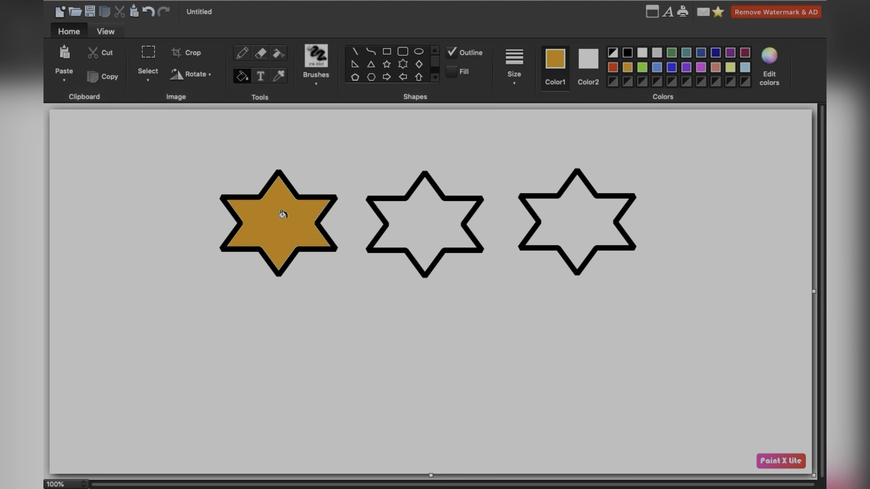
{"action": "left_click", "coordinate": [642, 68]}
{"action": "left_click", "coordinate": [434, 222]}
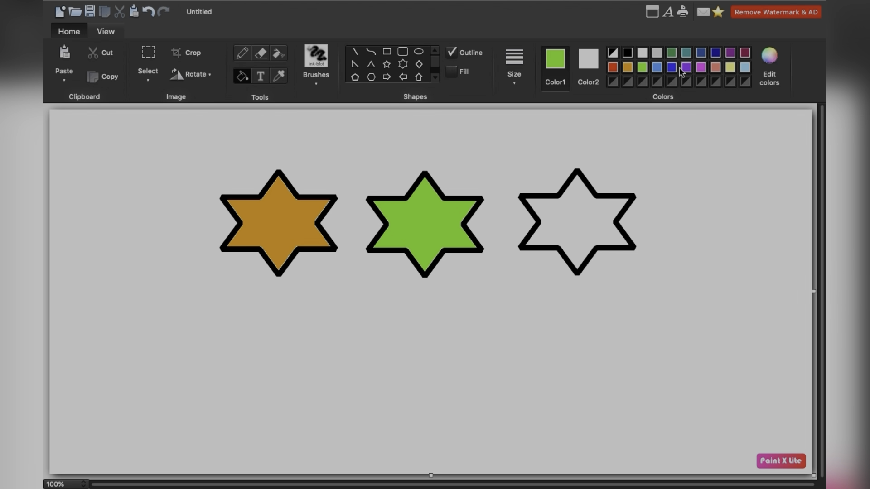
{"action": "left_click", "coordinate": [672, 67]}
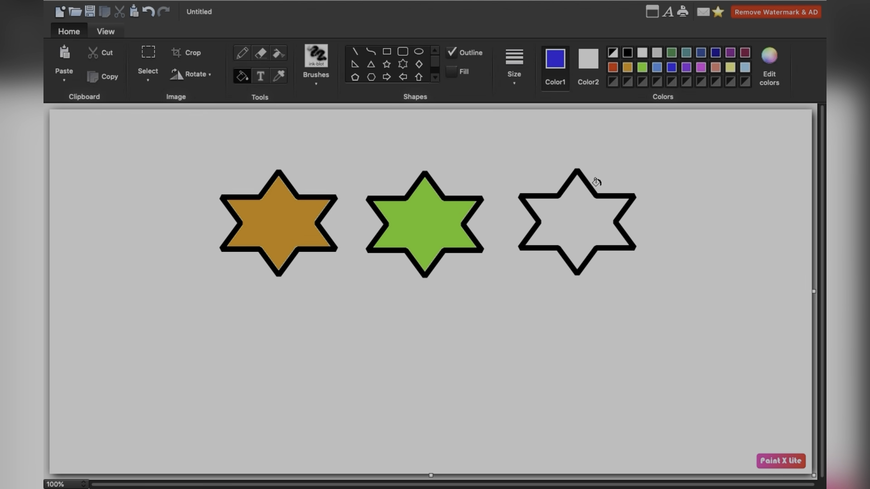
{"action": "left_click", "coordinate": [573, 207]}
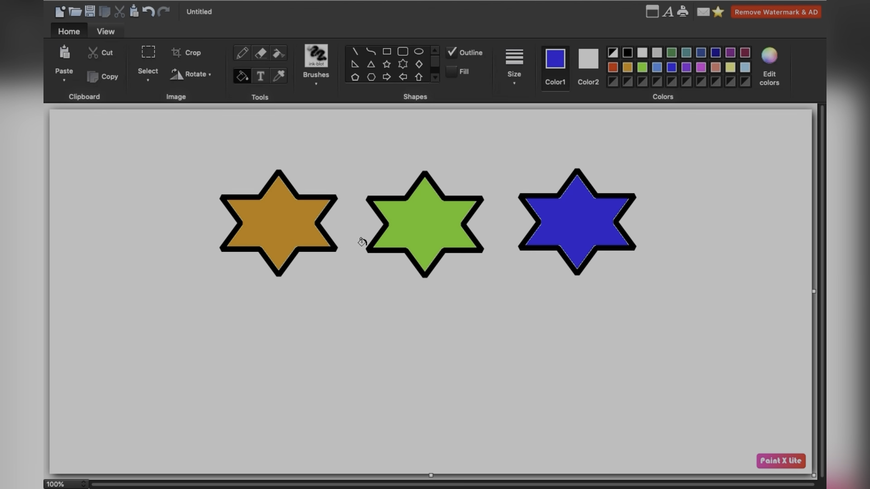
- Select the orange and blue stars with Free-form Selection, leaving out the green one, and move them to the lower canvas
{"action": "left_click", "coordinate": [149, 79]}
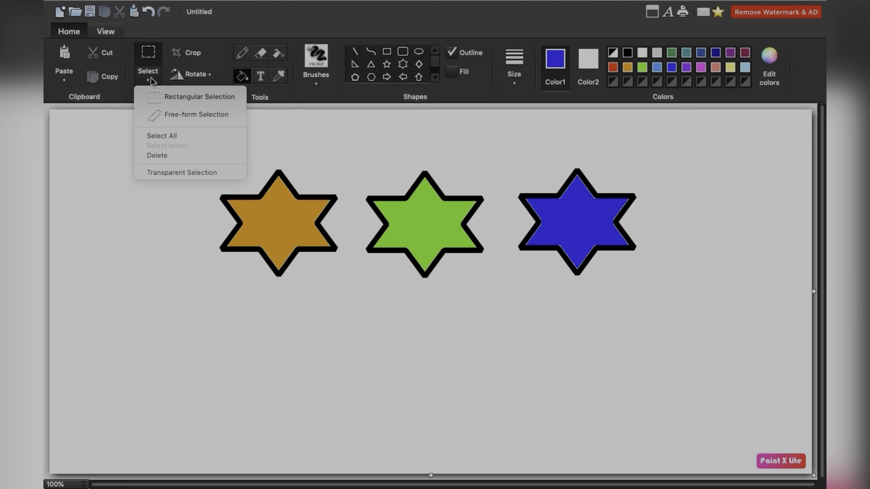
{"action": "left_click", "coordinate": [199, 115]}
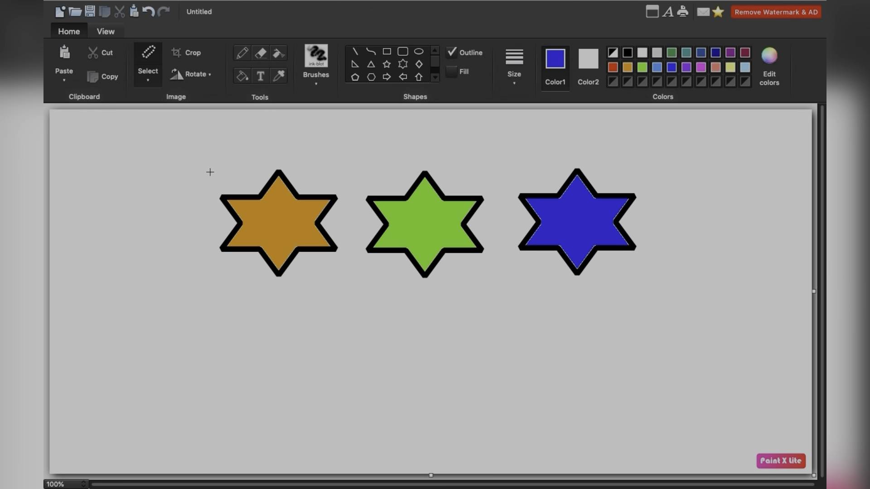
{"action": "mouse_move", "coordinate": [209, 172]}
{"action": "left_mouse_down"}
{"action": "mouse_move", "coordinate": [194, 202]}
{"action": "mouse_move", "coordinate": [206, 269]}
{"action": "mouse_move", "coordinate": [257, 322]}
{"action": "mouse_move", "coordinate": [339, 315]}
{"action": "mouse_move", "coordinate": [356, 186]}
{"action": "mouse_move", "coordinate": [380, 157]}
{"action": "mouse_move", "coordinate": [438, 143]}
{"action": "mouse_move", "coordinate": [485, 151]}
{"action": "mouse_move", "coordinate": [504, 242]}
{"action": "mouse_move", "coordinate": [552, 298]}
{"action": "mouse_move", "coordinate": [611, 290]}
{"action": "mouse_move", "coordinate": [683, 237]}
{"action": "mouse_move", "coordinate": [656, 169]}
{"action": "mouse_move", "coordinate": [578, 127]}
{"action": "mouse_move", "coordinate": [380, 136]}
{"action": "mouse_move", "coordinate": [276, 147]}
{"action": "mouse_move", "coordinate": [208, 173]}
{"action": "left_mouse_up"}
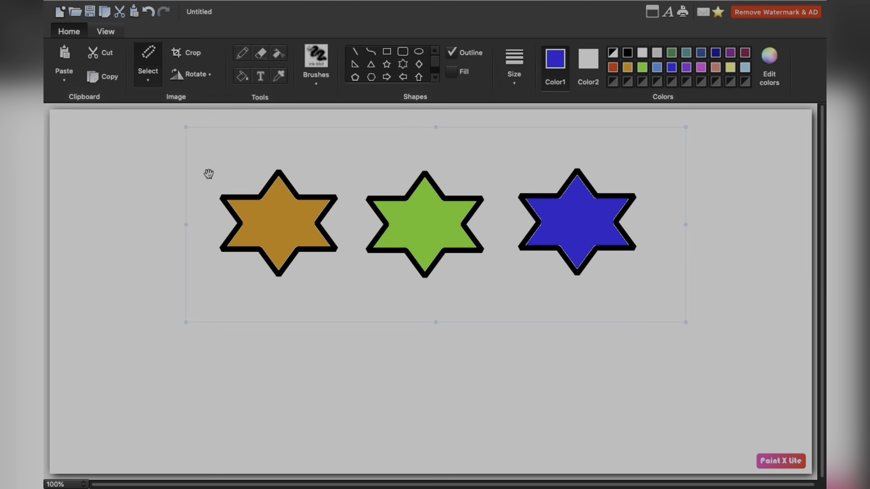
{"action": "left_click_drag", "start_coordinate": [373, 190], "coordinate": [362, 340]}
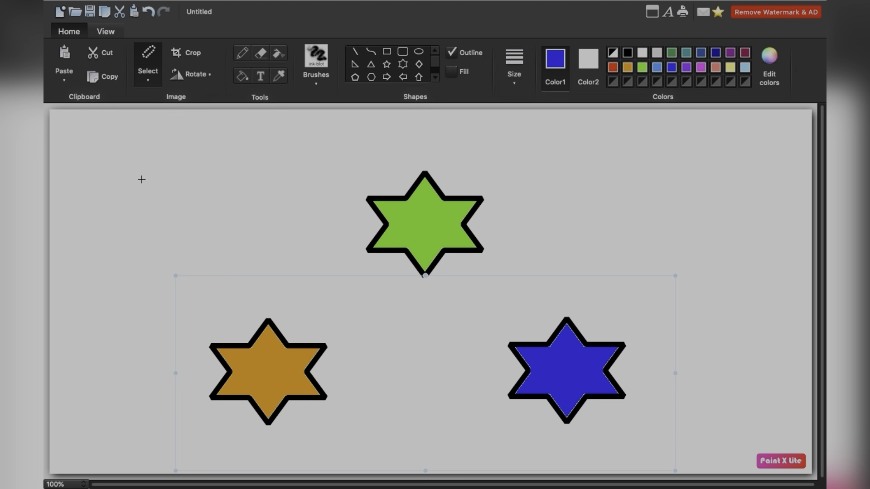
- Select the entire picture and set the selection mode to Rectangular Selection
{"action": "left_click", "coordinate": [153, 81]}
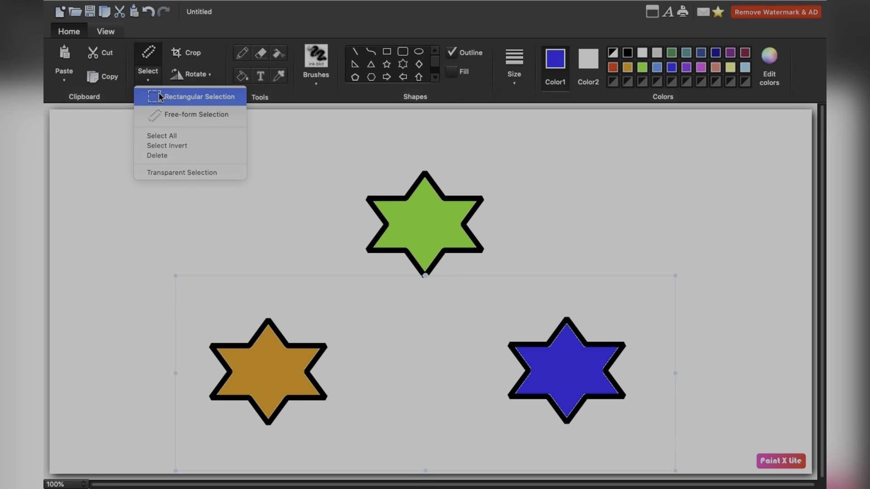
{"action": "left_click", "coordinate": [177, 136]}
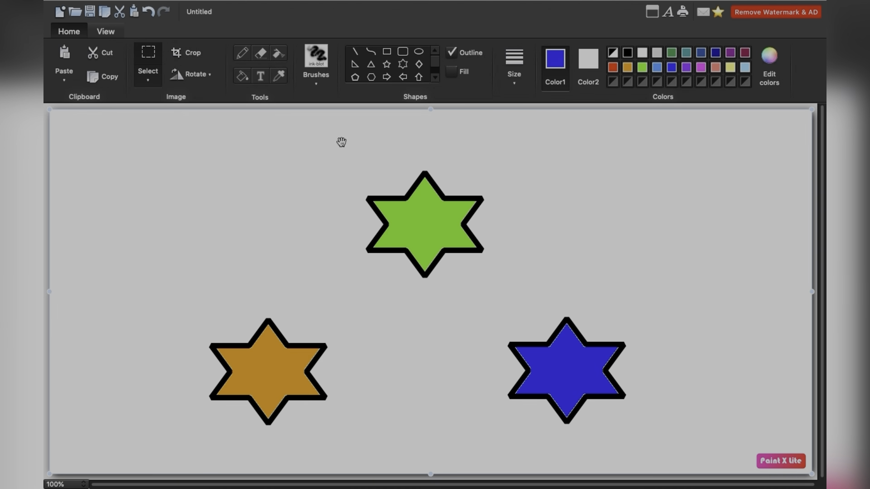
{"action": "left_click", "coordinate": [154, 58]}
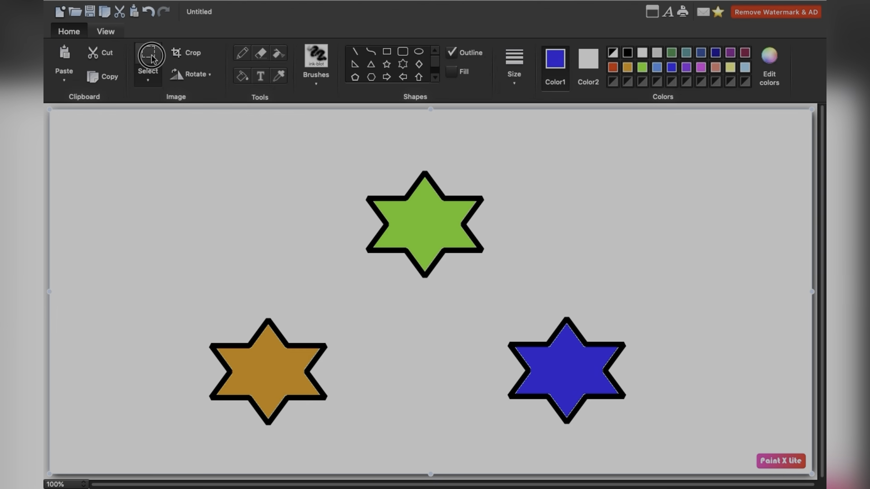
{"action": "left_click", "coordinate": [153, 83]}
{"action": "left_click", "coordinate": [167, 94]}
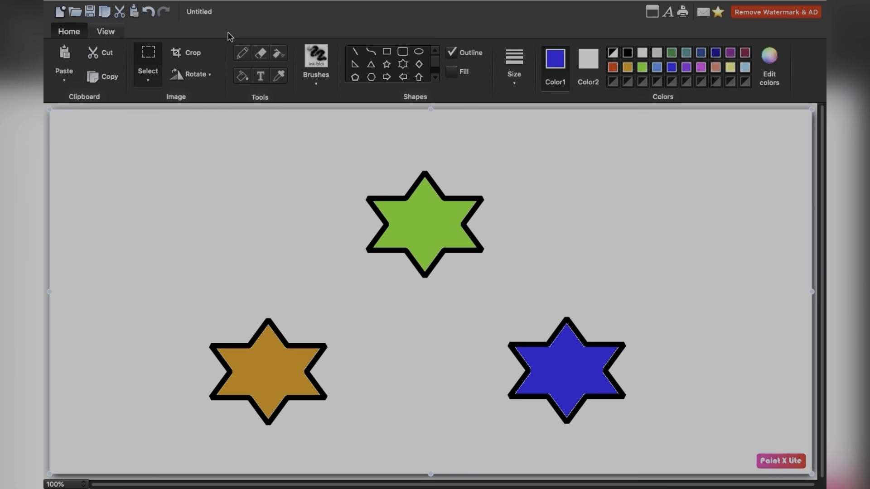
- Crop the picture to the green star using a rectangular selection, and enlarge the cropped canvas in width and height
{"action": "left_click", "coordinate": [198, 53]}
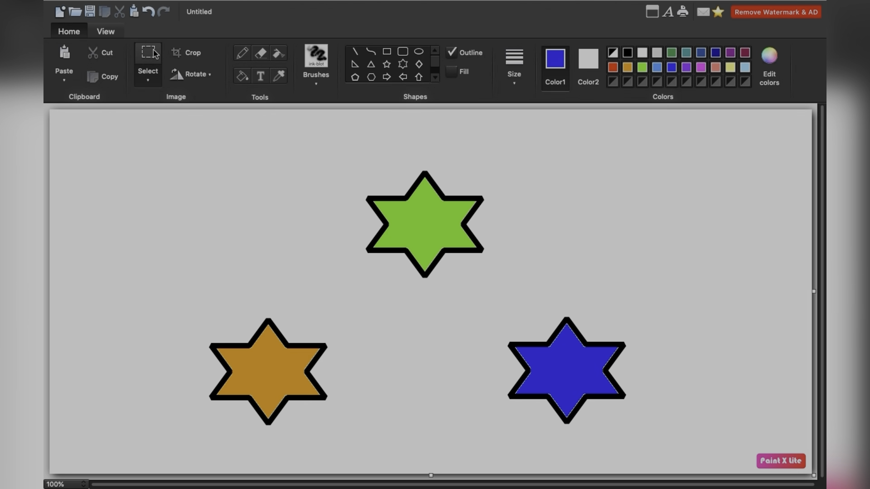
{"action": "left_click_drag", "start_coordinate": [346, 147], "coordinate": [506, 295]}
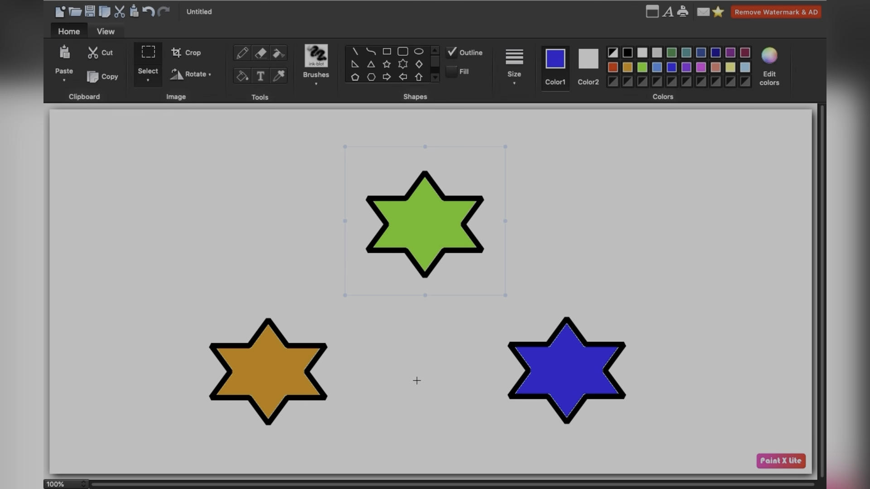
{"action": "left_click", "coordinate": [195, 59]}
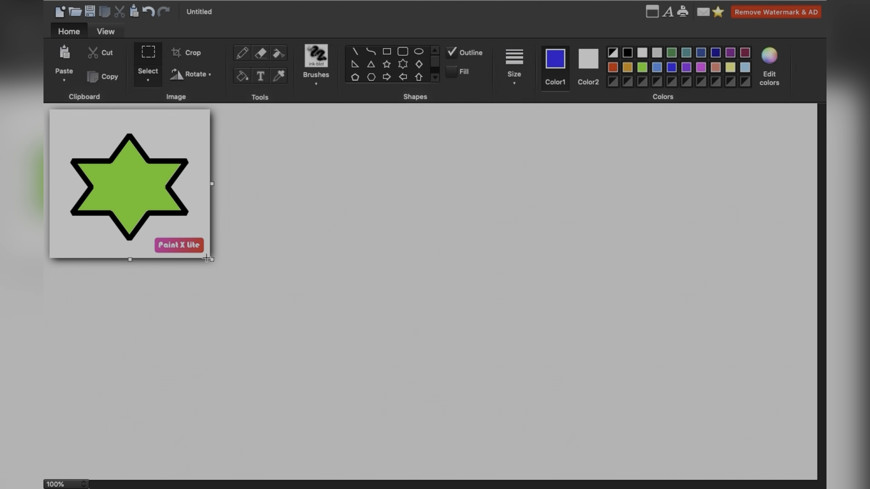
{"action": "left_click_drag", "start_coordinate": [213, 260], "coordinate": [792, 453]}
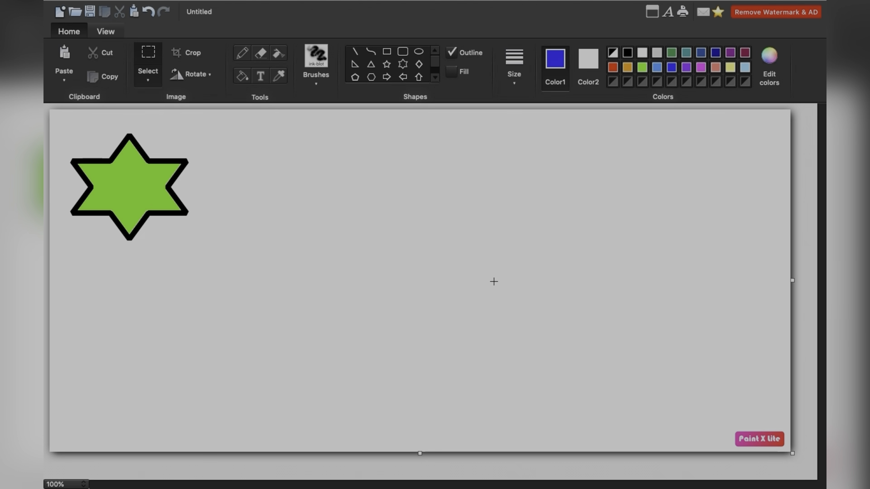
- Undo the canvas enlargement and the crop
{"action": "key", "text": "ctrl+z"}
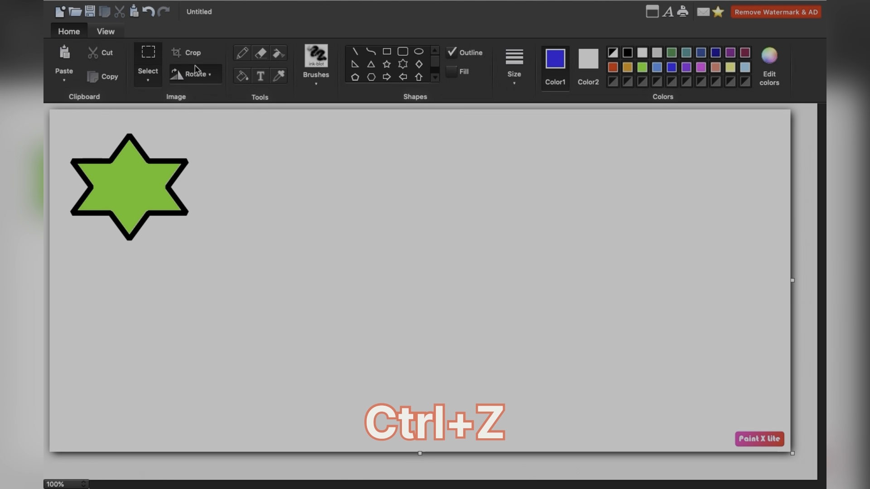
{"action": "left_click", "coordinate": [149, 12]}
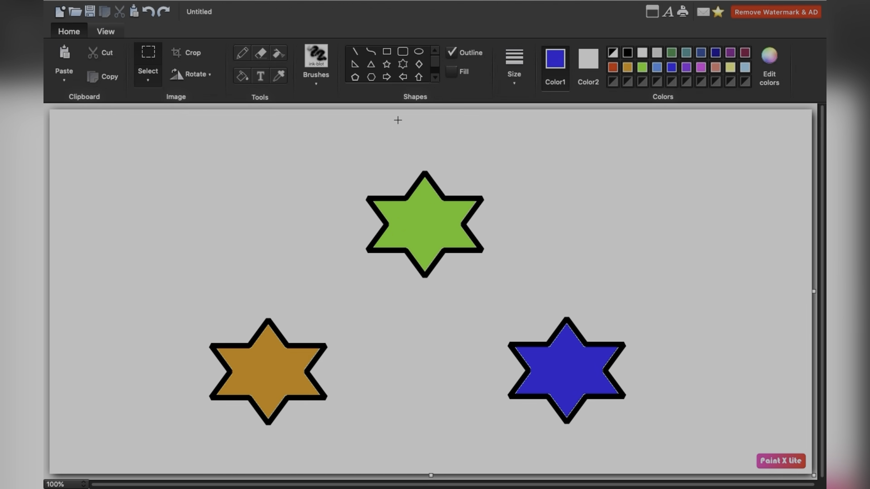
- Draw a blue outlined left-pointing arrow to the left of the green star and enclose it in a rectangular selection
{"action": "left_click", "coordinate": [404, 77]}
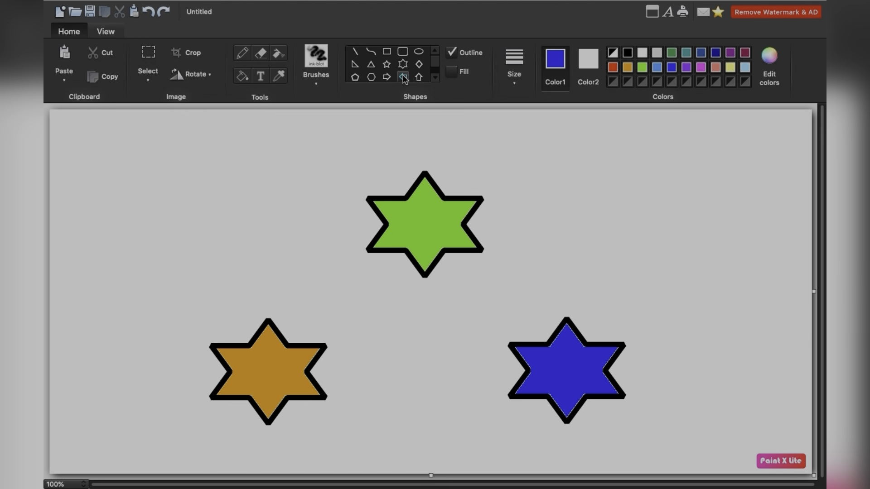
{"action": "left_click_drag", "start_coordinate": [176, 196], "coordinate": [315, 267]}
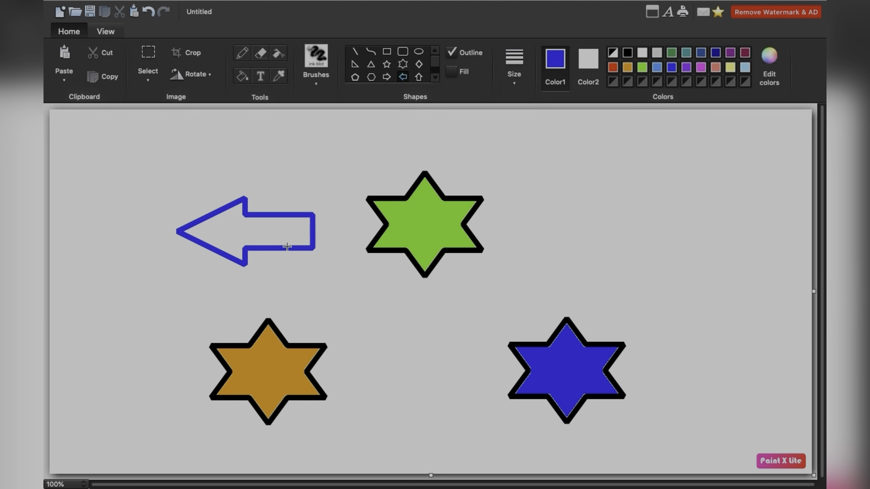
{"action": "left_click", "coordinate": [148, 57]}
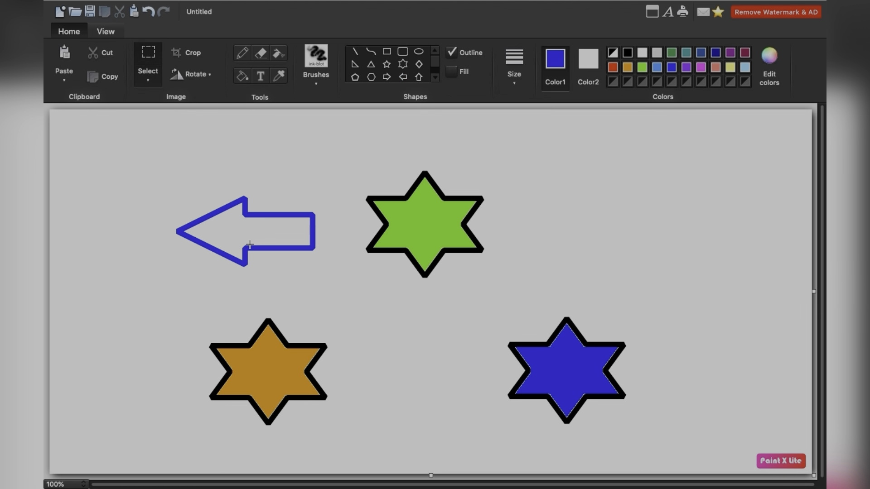
{"action": "left_click_drag", "start_coordinate": [157, 183], "coordinate": [344, 280]}
{"action": "left_click_drag", "start_coordinate": [339, 282], "coordinate": [339, 282]}
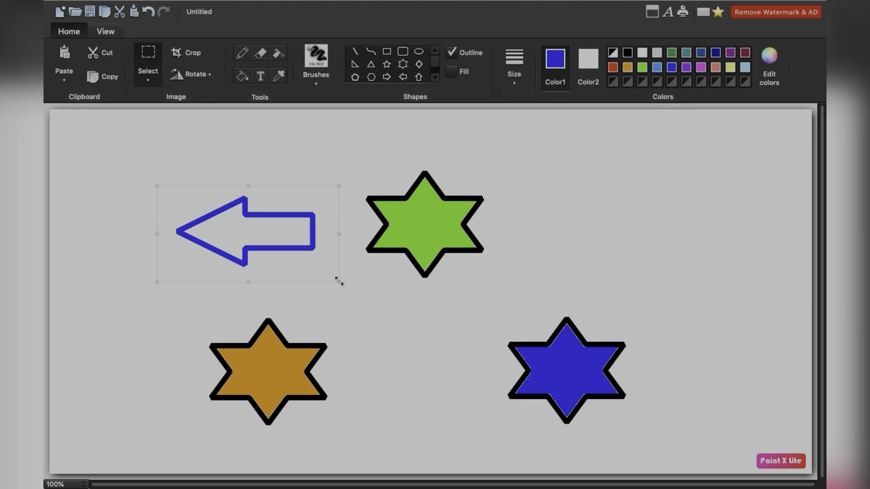
- Rotate the selected arrow left by 90° three times, followed by one 180° rotation
{"action": "left_click", "coordinate": [207, 74]}
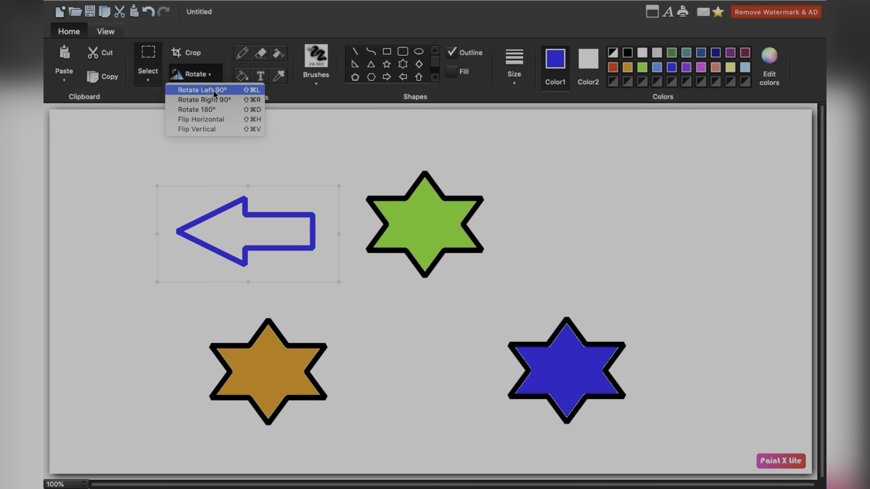
{"action": "left_click", "coordinate": [213, 90]}
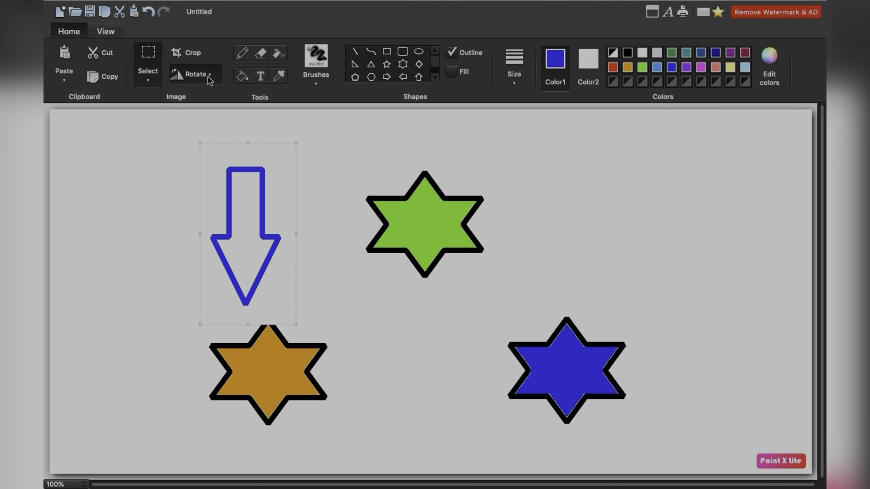
{"action": "left_click", "coordinate": [210, 78]}
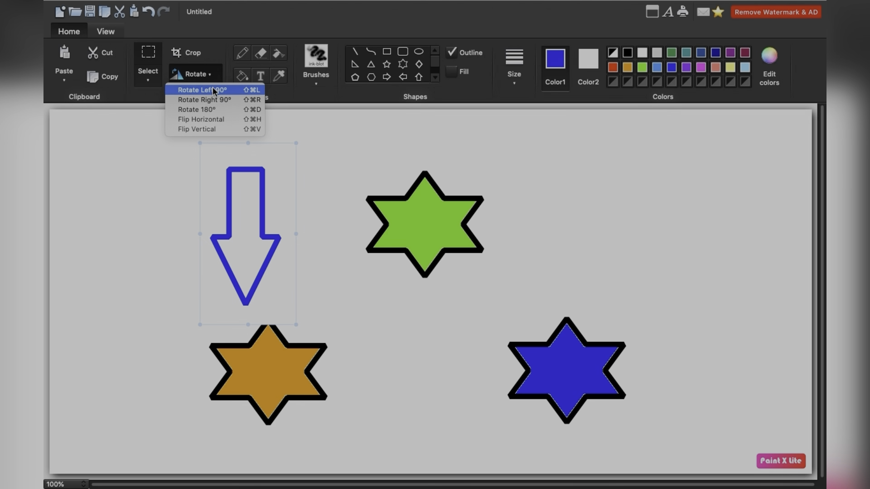
{"action": "left_click", "coordinate": [216, 90]}
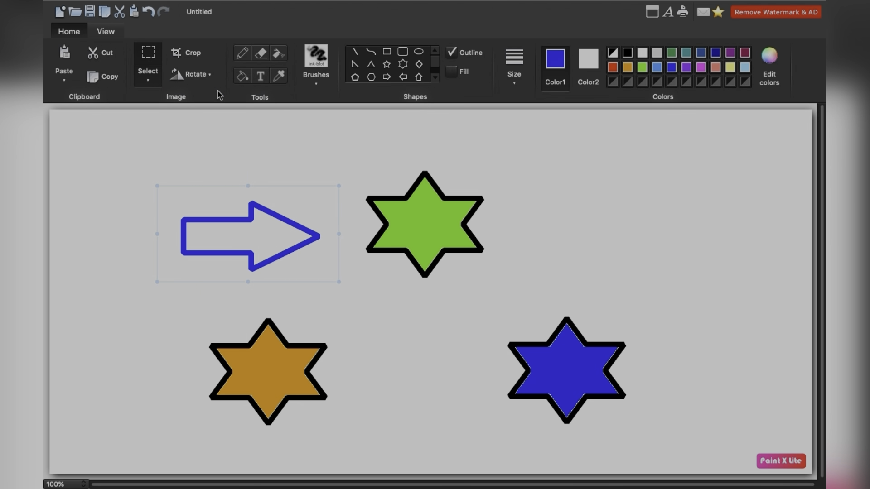
{"action": "left_click", "coordinate": [212, 76]}
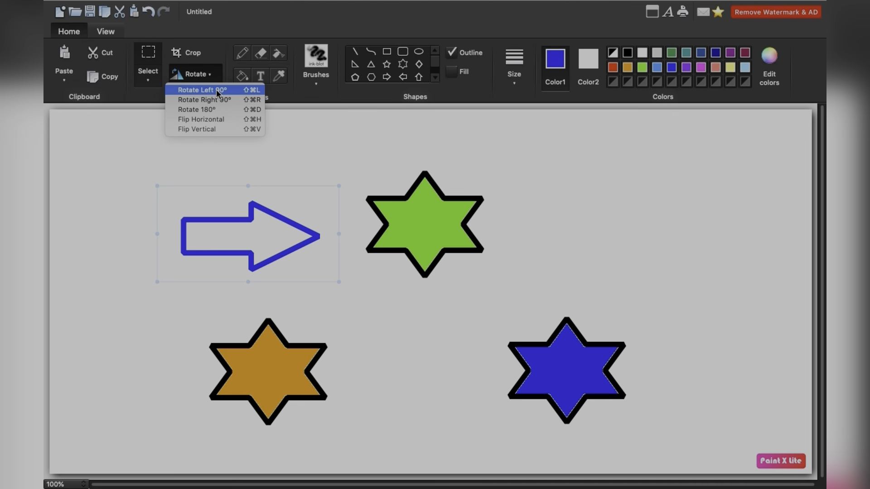
{"action": "left_click", "coordinate": [217, 89]}
{"action": "left_click", "coordinate": [209, 75]}
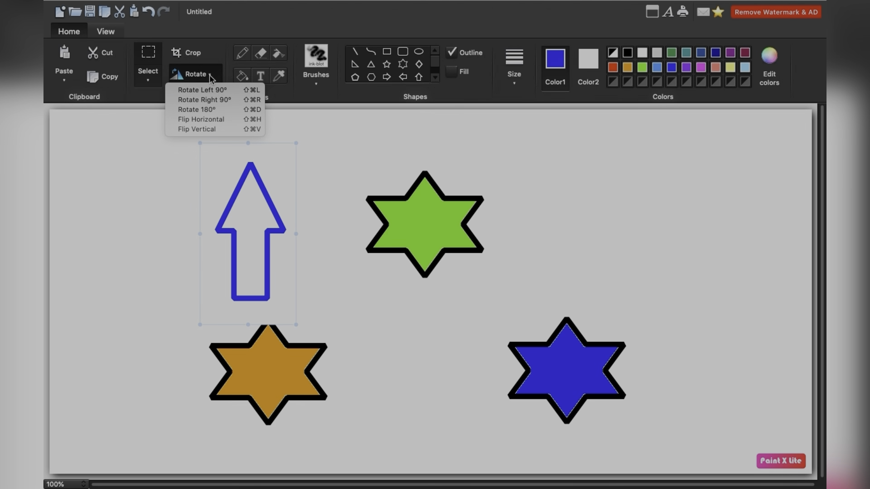
{"action": "left_click", "coordinate": [217, 110]}
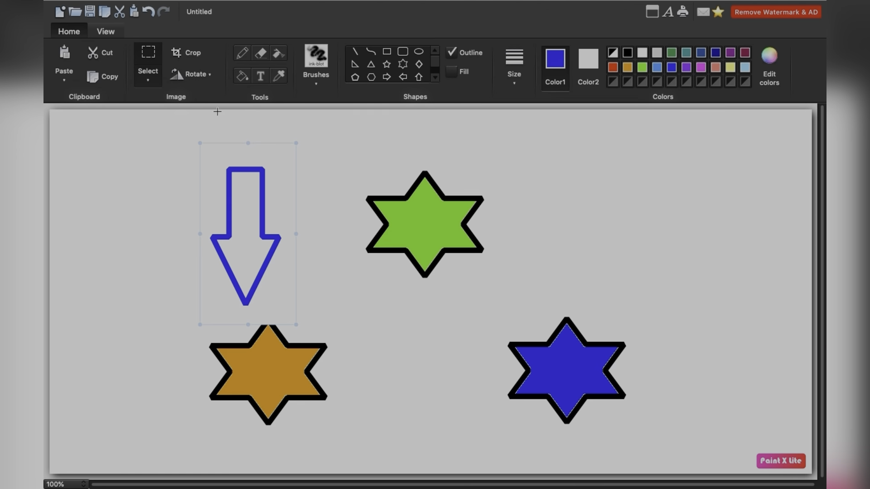
- Flip the selected arrow horizontally and vertically
{"action": "left_click", "coordinate": [204, 75]}
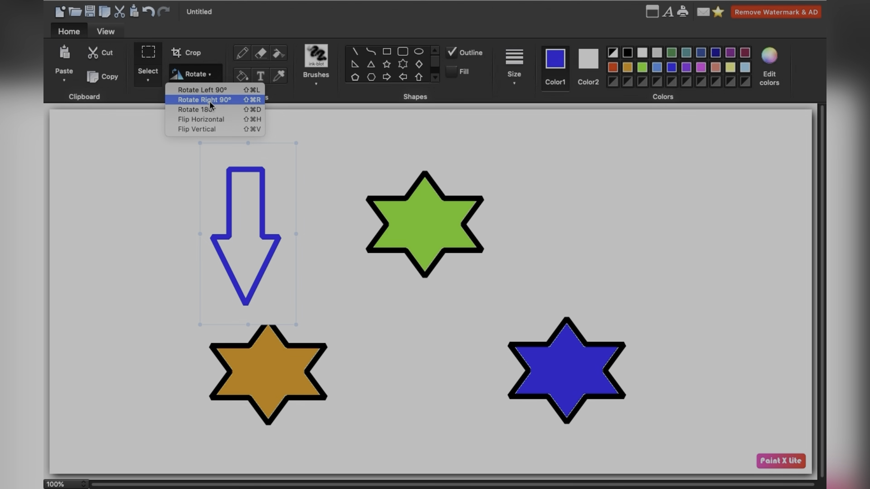
{"action": "left_click", "coordinate": [212, 125]}
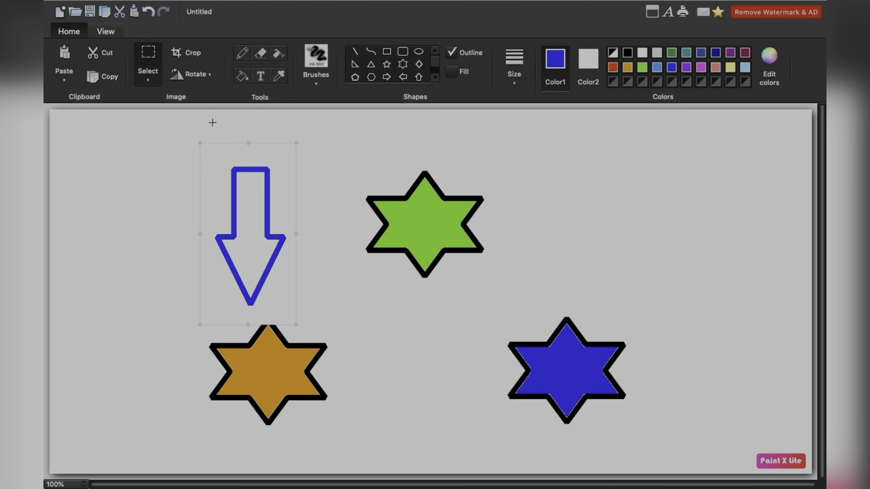
{"action": "left_click", "coordinate": [200, 76]}
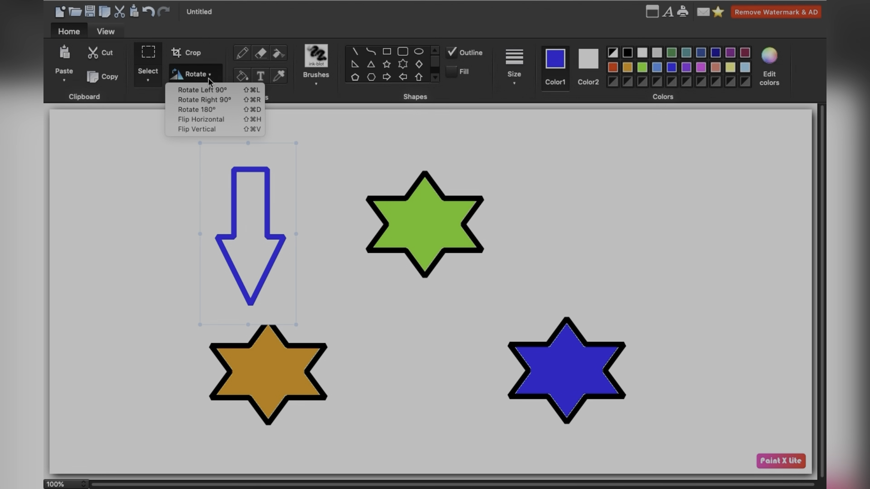
{"action": "left_click", "coordinate": [217, 130]}
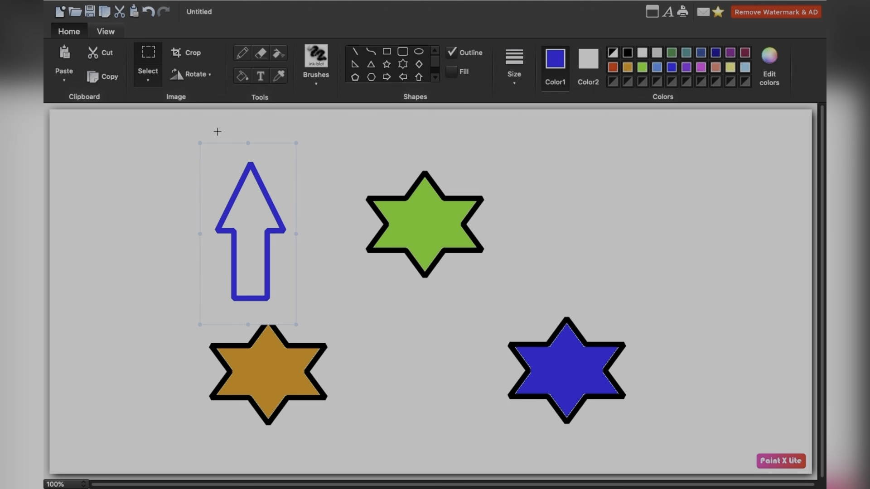
{"action": "left_click", "coordinate": [205, 75]}
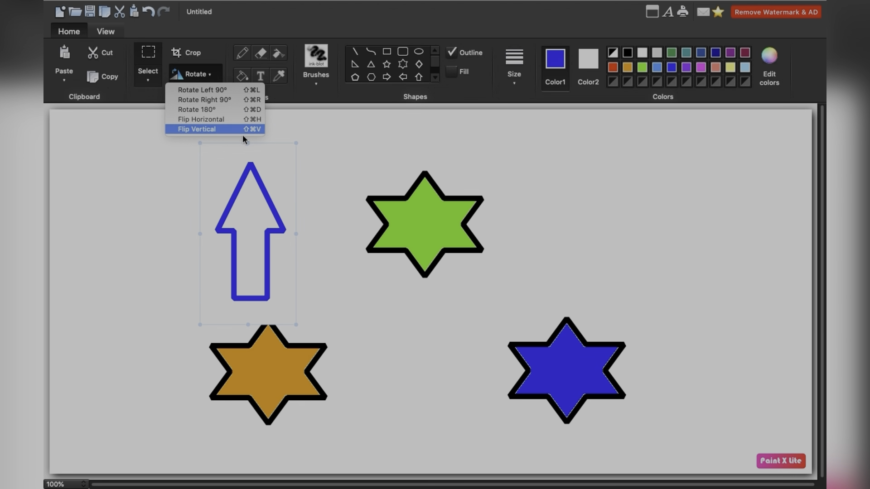
{"action": "left_click", "coordinate": [259, 174]}
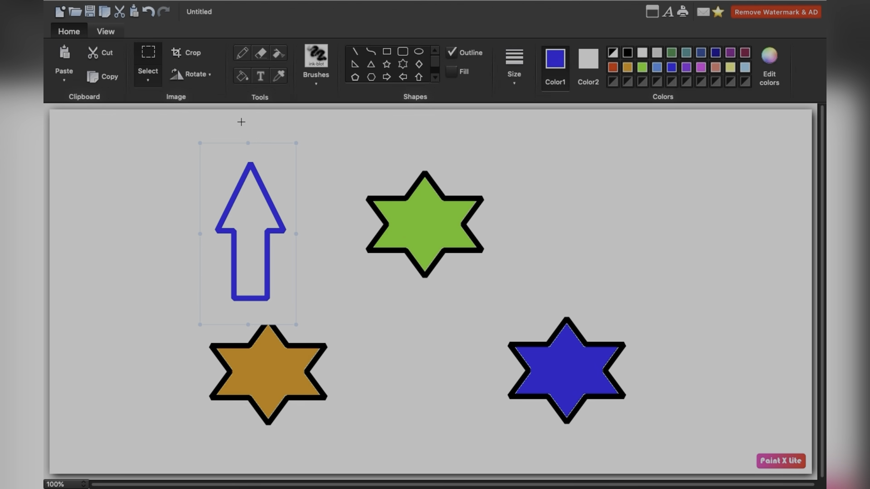
- Handwrite the letters ITC in blue with the Pencil to the right of the green star
{"action": "left_click", "coordinate": [246, 57]}
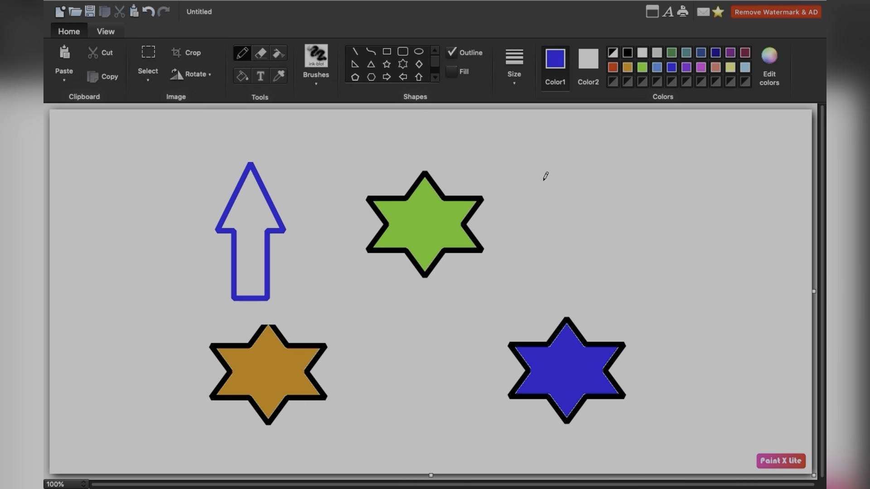
{"action": "mouse_move", "coordinate": [542, 179]}
{"action": "left_mouse_down"}
{"action": "mouse_move", "coordinate": [569, 224]}
{"action": "mouse_move", "coordinate": [580, 206]}
{"action": "left_mouse_up"}
{"action": "mouse_move", "coordinate": [526, 185]}
{"action": "left_mouse_down"}
{"action": "mouse_move", "coordinate": [557, 162]}
{"action": "mouse_move", "coordinate": [604, 155]}
{"action": "mouse_move", "coordinate": [638, 193]}
{"action": "left_mouse_up"}
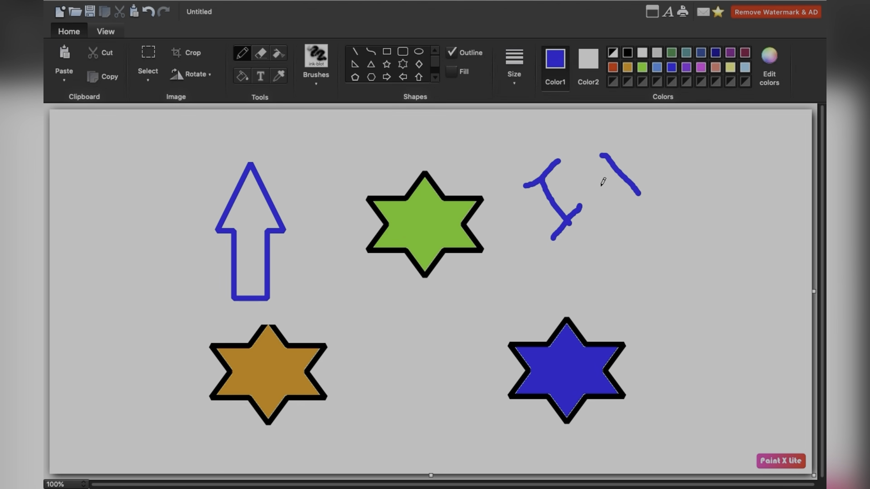
{"action": "left_click_drag", "start_coordinate": [588, 170], "coordinate": [616, 143]}
{"action": "mouse_move", "coordinate": [662, 128]}
{"action": "left_mouse_down"}
{"action": "mouse_move", "coordinate": [658, 165]}
{"action": "mouse_move", "coordinate": [681, 166]}
{"action": "mouse_move", "coordinate": [697, 148]}
{"action": "left_mouse_up"}
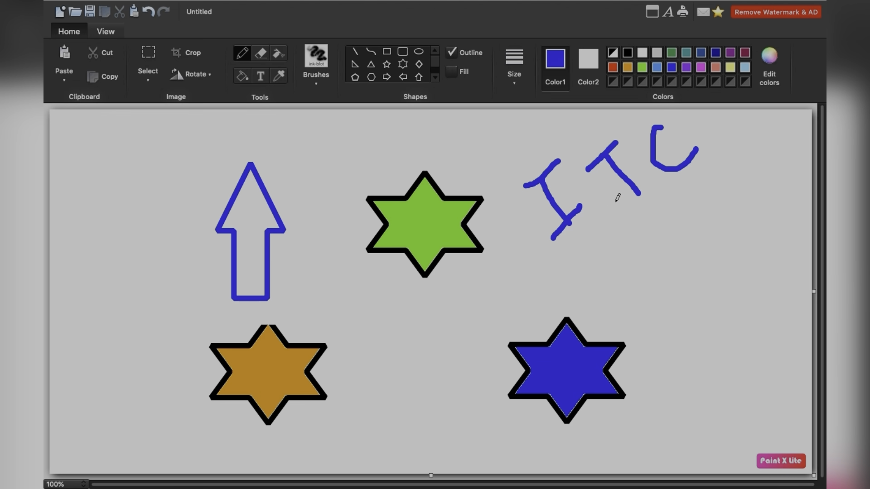
- Set the line size to 1 and handwrite a thin blue letter I below the ITC lettering
{"action": "left_click", "coordinate": [518, 90]}
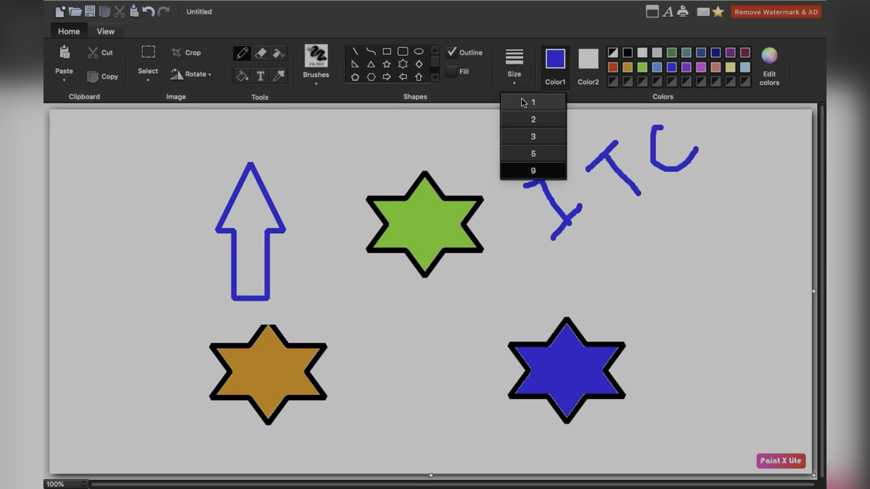
{"action": "left_click", "coordinate": [524, 104]}
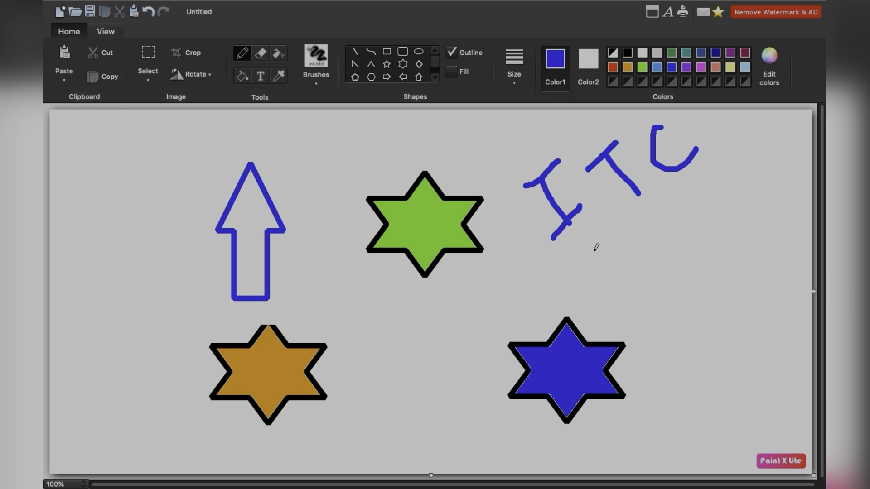
{"action": "mouse_move", "coordinate": [589, 250]}
{"action": "left_mouse_down"}
{"action": "mouse_move", "coordinate": [622, 284]}
{"action": "mouse_move", "coordinate": [608, 294]}
{"action": "mouse_move", "coordinate": [629, 272]}
{"action": "left_mouse_up"}
{"action": "left_click_drag", "start_coordinate": [574, 262], "coordinate": [602, 239]}
- Set the Pencil's line size to 2
{"action": "left_click", "coordinate": [514, 81]}
{"action": "left_click", "coordinate": [535, 119]}
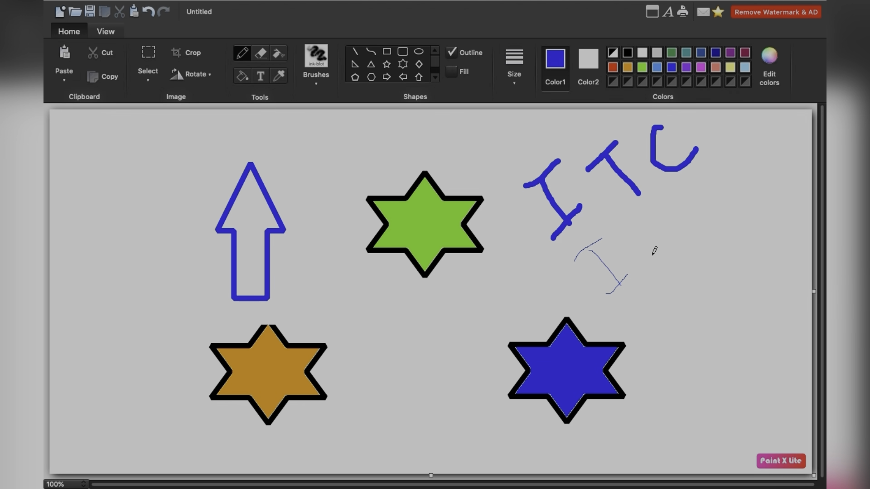
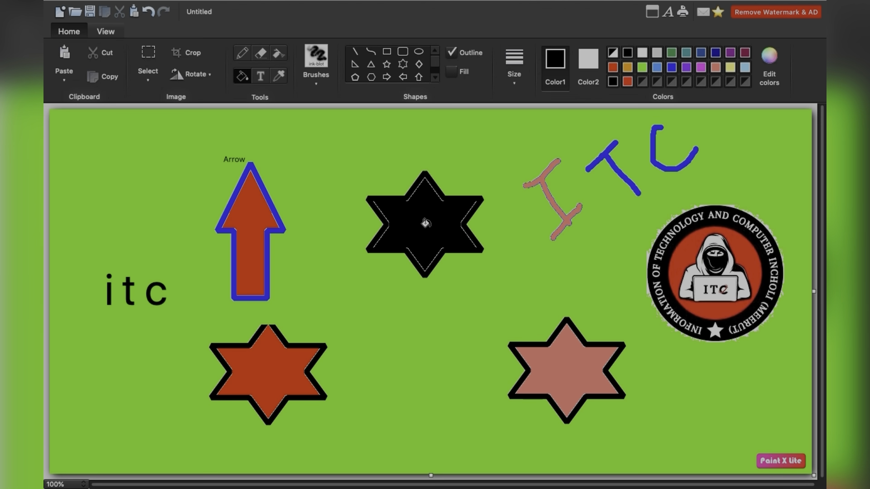
- Paint looping black strokes over the itc text and the area above it with the classic ThinPen brush
{"action": "left_click", "coordinate": [319, 85]}
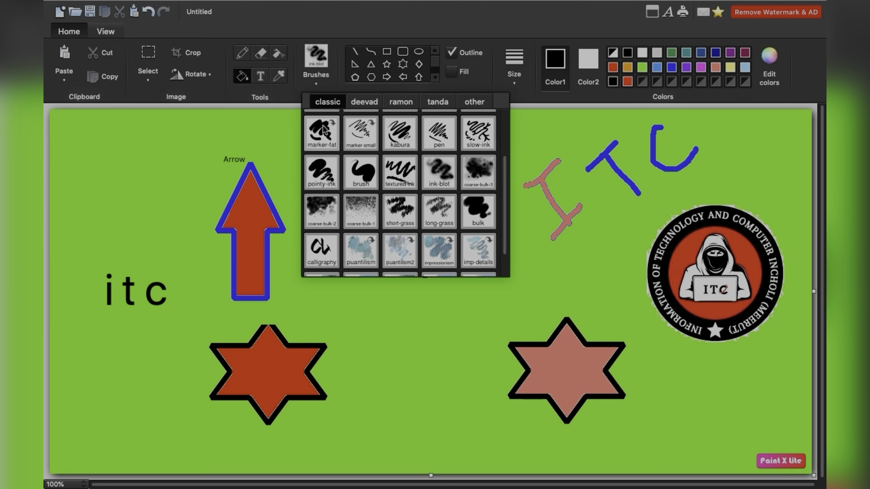
{"action": "scroll", "coordinate": [409, 145], "scroll_direction": "up", "scroll_amount": 2}
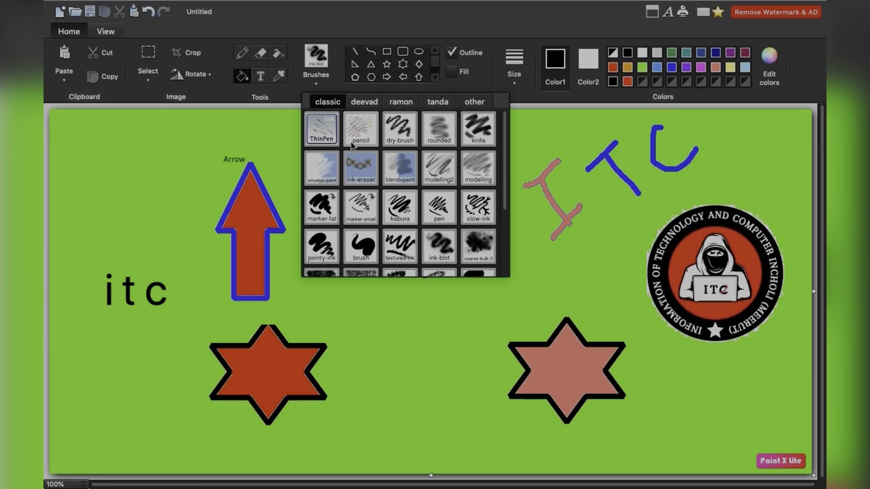
{"action": "scroll", "coordinate": [406, 199], "scroll_direction": "down", "scroll_amount": 2}
{"action": "scroll", "coordinate": [399, 181], "scroll_direction": "up", "scroll_amount": 2}
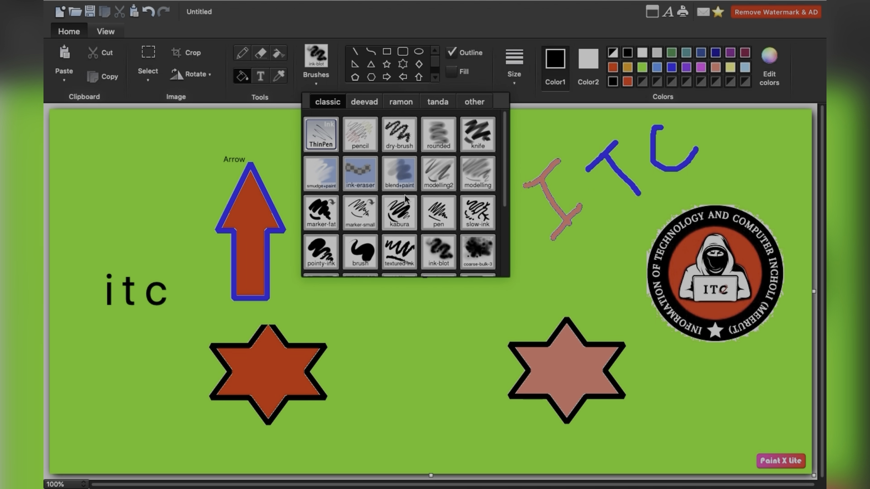
{"action": "left_click", "coordinate": [324, 138]}
{"action": "mouse_move", "coordinate": [171, 178]}
{"action": "left_mouse_down"}
{"action": "mouse_move", "coordinate": [175, 228]}
{"action": "mouse_move", "coordinate": [122, 196]}
{"action": "mouse_move", "coordinate": [123, 154]}
{"action": "mouse_move", "coordinate": [69, 224]}
{"action": "mouse_move", "coordinate": [117, 192]}
{"action": "mouse_move", "coordinate": [103, 284]}
{"action": "mouse_move", "coordinate": [178, 297]}
{"action": "mouse_move", "coordinate": [118, 320]}
{"action": "mouse_move", "coordinate": [186, 323]}
{"action": "mouse_move", "coordinate": [171, 150]}
{"action": "mouse_move", "coordinate": [186, 219]}
{"action": "left_mouse_up"}
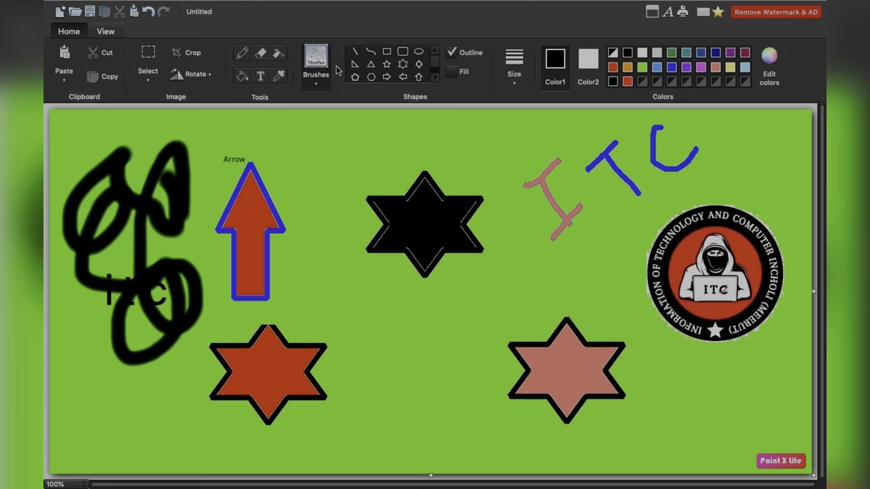
- Paint a soft black scribble from above the arrow down its right side with the classic pencil brush
{"action": "left_click", "coordinate": [317, 80]}
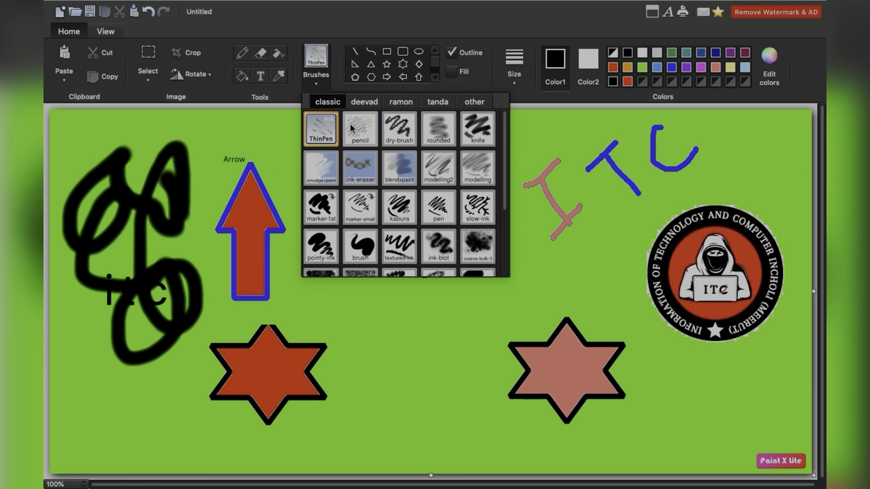
{"action": "left_click", "coordinate": [360, 131]}
{"action": "mouse_move", "coordinate": [206, 147]}
{"action": "left_mouse_down"}
{"action": "mouse_move", "coordinate": [324, 162]}
{"action": "mouse_move", "coordinate": [287, 240]}
{"action": "mouse_move", "coordinate": [325, 174]}
{"action": "mouse_move", "coordinate": [313, 245]}
{"action": "mouse_move", "coordinate": [313, 190]}
{"action": "mouse_move", "coordinate": [308, 286]}
{"action": "mouse_move", "coordinate": [345, 273]}
{"action": "mouse_move", "coordinate": [289, 287]}
{"action": "mouse_move", "coordinate": [327, 305]}
{"action": "mouse_move", "coordinate": [347, 280]}
{"action": "left_mouse_up"}
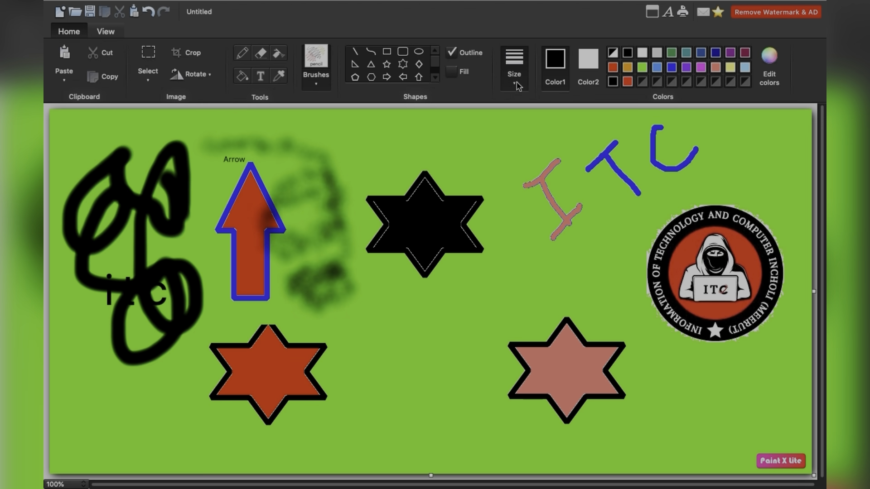
{"action": "left_click", "coordinate": [514, 66]}
{"action": "left_click", "coordinate": [535, 171]}
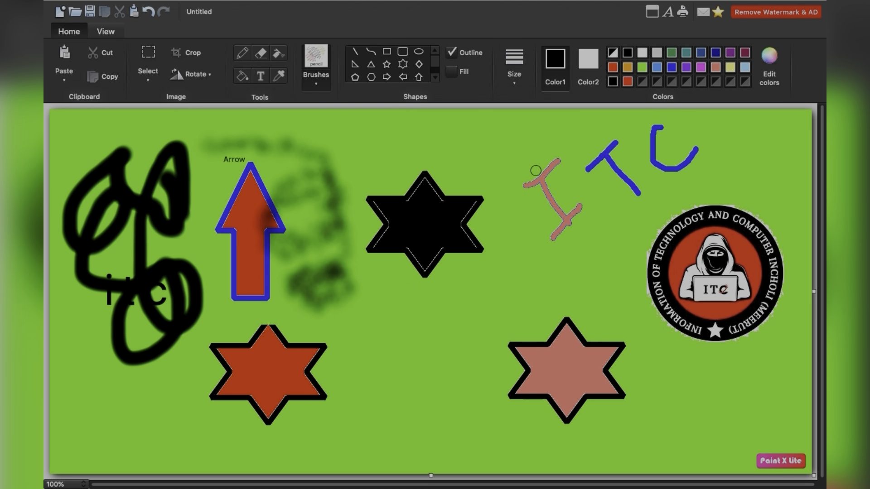
- Paint a black spattered stroke between the arrow and the black star, ending below the star, with the dry-brush
{"action": "left_click", "coordinate": [324, 88]}
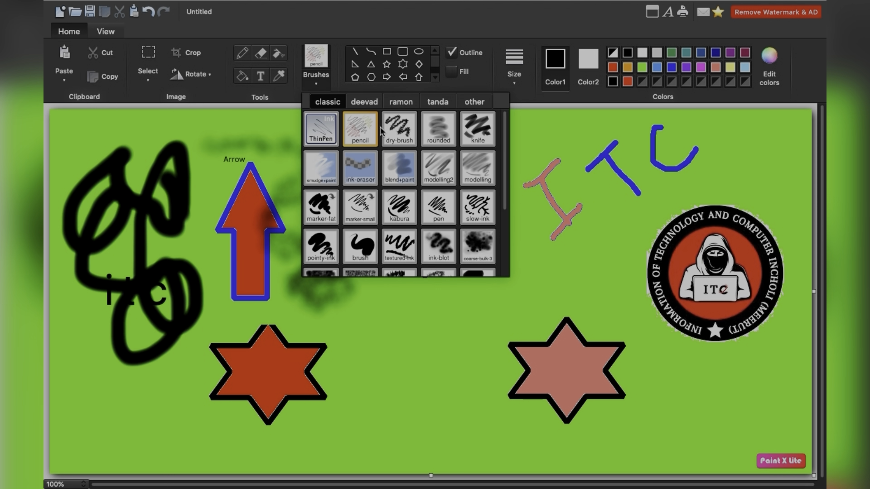
{"action": "left_click", "coordinate": [399, 128]}
{"action": "mouse_move", "coordinate": [315, 148]}
{"action": "left_mouse_down"}
{"action": "mouse_move", "coordinate": [297, 233]}
{"action": "mouse_move", "coordinate": [329, 225]}
{"action": "mouse_move", "coordinate": [343, 288]}
{"action": "mouse_move", "coordinate": [332, 312]}
{"action": "mouse_move", "coordinate": [399, 317]}
{"action": "mouse_move", "coordinate": [428, 360]}
{"action": "mouse_move", "coordinate": [406, 380]}
{"action": "mouse_move", "coordinate": [440, 378]}
{"action": "mouse_move", "coordinate": [456, 389]}
{"action": "left_mouse_up"}
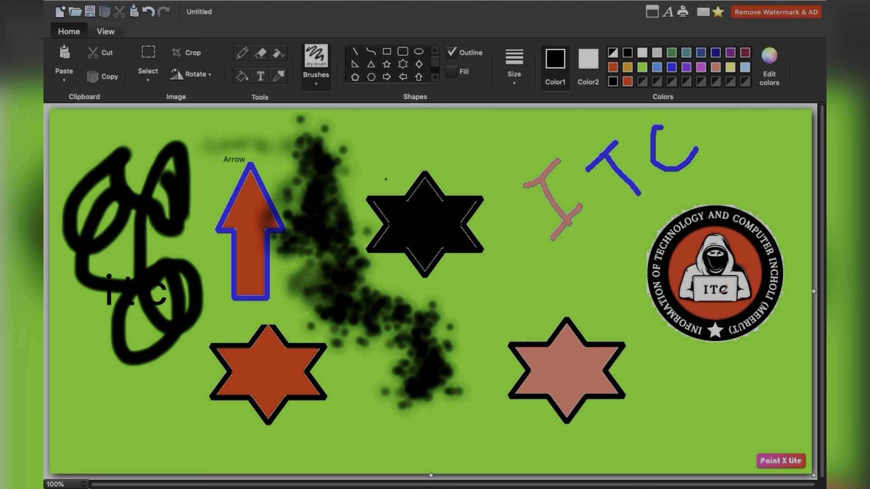
- Paint a wide translucent curl from above the arrow to the upper left of the black star with the rounded brush
{"action": "left_click", "coordinate": [325, 89]}
{"action": "left_click", "coordinate": [437, 136]}
{"action": "mouse_move", "coordinate": [255, 137]}
{"action": "left_mouse_down"}
{"action": "mouse_move", "coordinate": [197, 153]}
{"action": "mouse_move", "coordinate": [232, 127]}
{"action": "mouse_move", "coordinate": [339, 132]}
{"action": "mouse_move", "coordinate": [417, 150]}
{"action": "mouse_move", "coordinate": [369, 166]}
{"action": "mouse_move", "coordinate": [374, 178]}
{"action": "mouse_move", "coordinate": [391, 149]}
{"action": "mouse_move", "coordinate": [358, 160]}
{"action": "mouse_move", "coordinate": [379, 175]}
{"action": "left_mouse_up"}
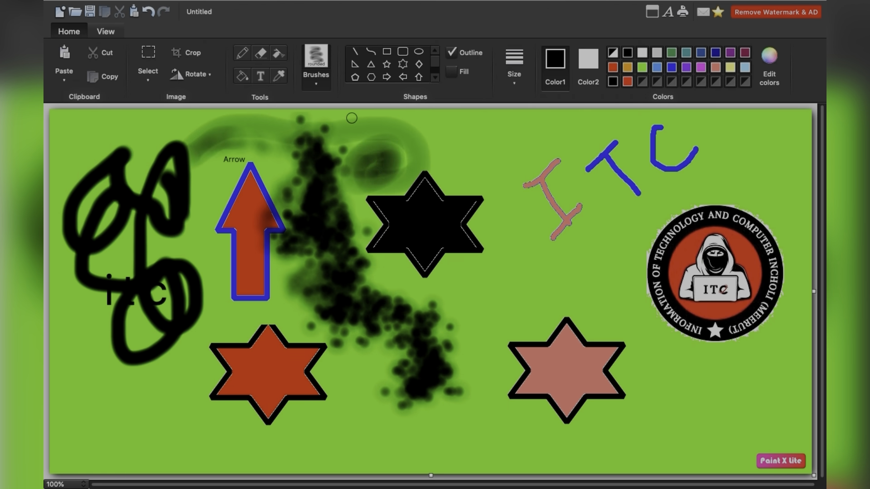
- Try the modelling2 brush, and paint a thick black curve with a looped end below the black star with the kabura brush
{"action": "left_click", "coordinate": [321, 87]}
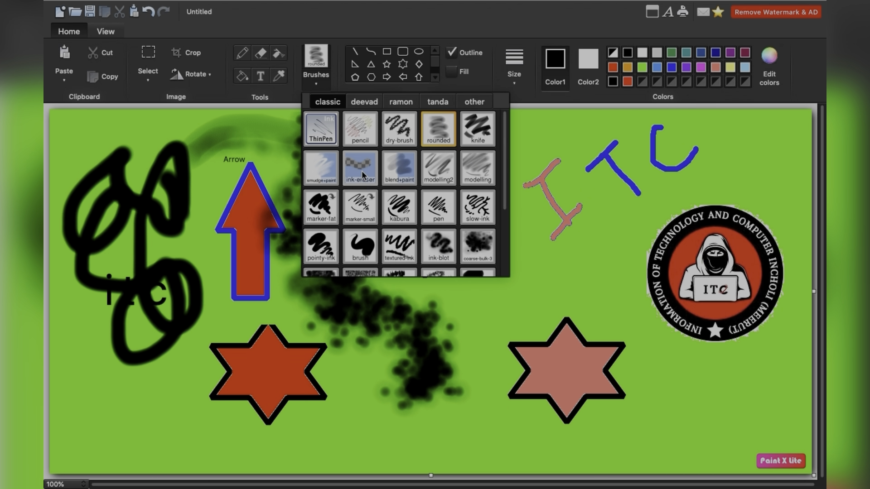
{"action": "left_click", "coordinate": [447, 175]}
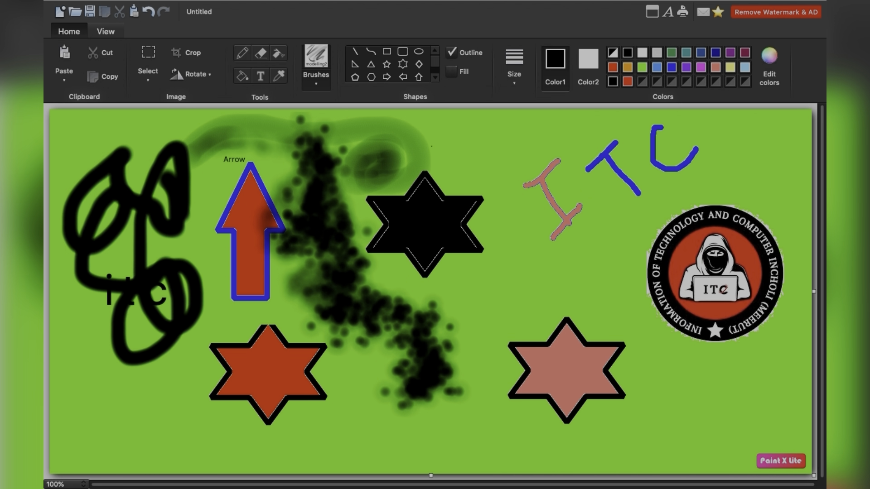
{"action": "left_click", "coordinate": [317, 86]}
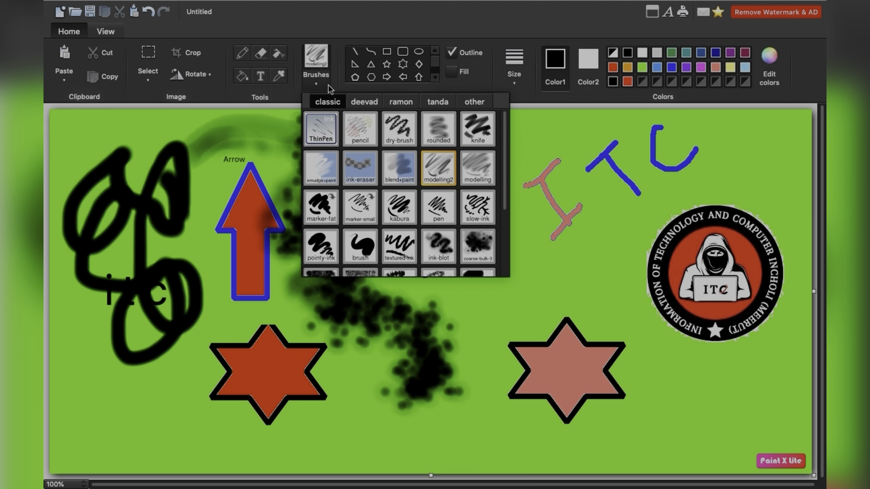
{"action": "left_click", "coordinate": [407, 216]}
{"action": "mouse_move", "coordinate": [525, 244]}
{"action": "left_mouse_down"}
{"action": "mouse_move", "coordinate": [466, 344]}
{"action": "mouse_move", "coordinate": [388, 306]}
{"action": "mouse_move", "coordinate": [388, 348]}
{"action": "left_mouse_up"}
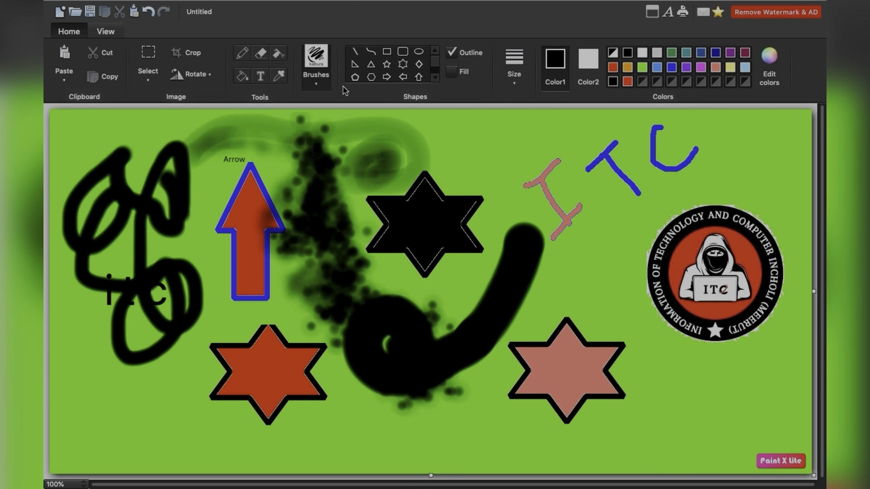
- Browse the available brushes in the classic, deevad, ramon and tanda sets
{"action": "left_click", "coordinate": [326, 85]}
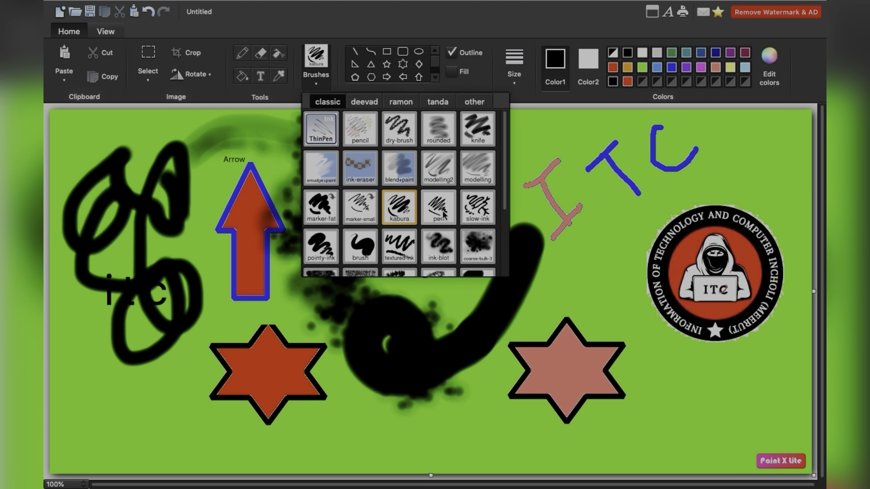
{"action": "scroll", "coordinate": [442, 215], "scroll_direction": "down", "scroll_amount": 3}
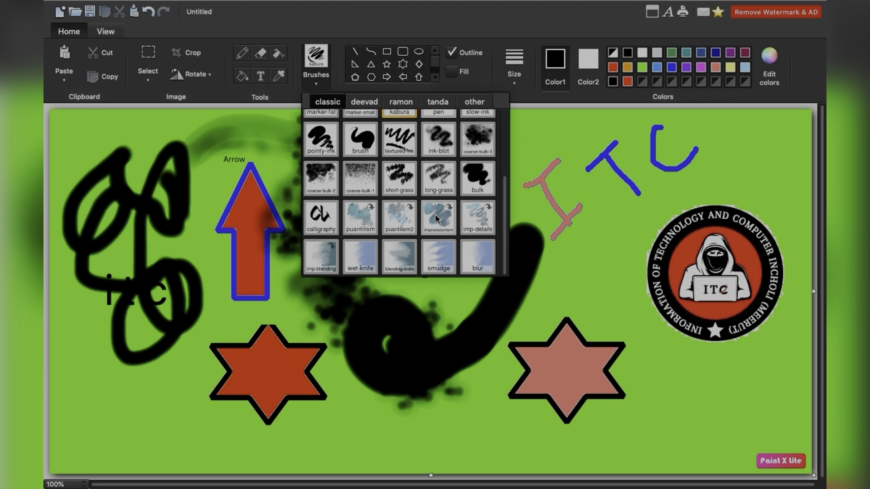
{"action": "scroll", "coordinate": [363, 208], "scroll_direction": "up", "scroll_amount": 3}
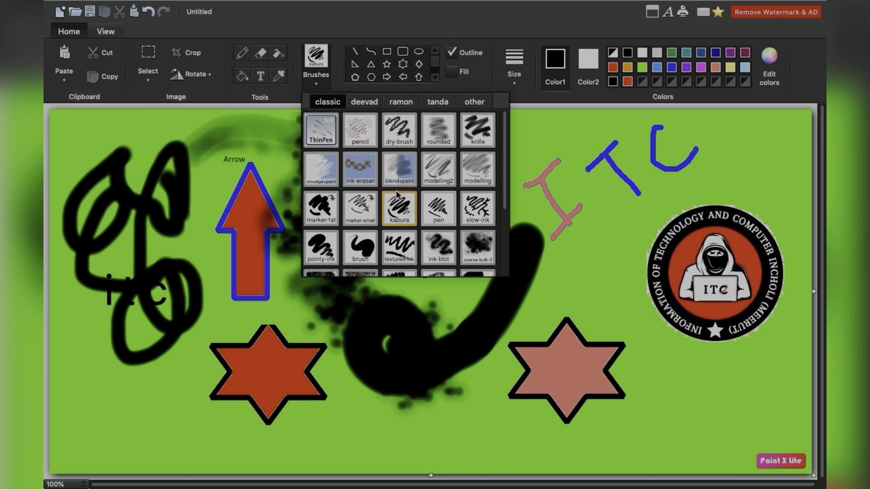
{"action": "scroll", "coordinate": [413, 181], "scroll_direction": "down", "scroll_amount": 3}
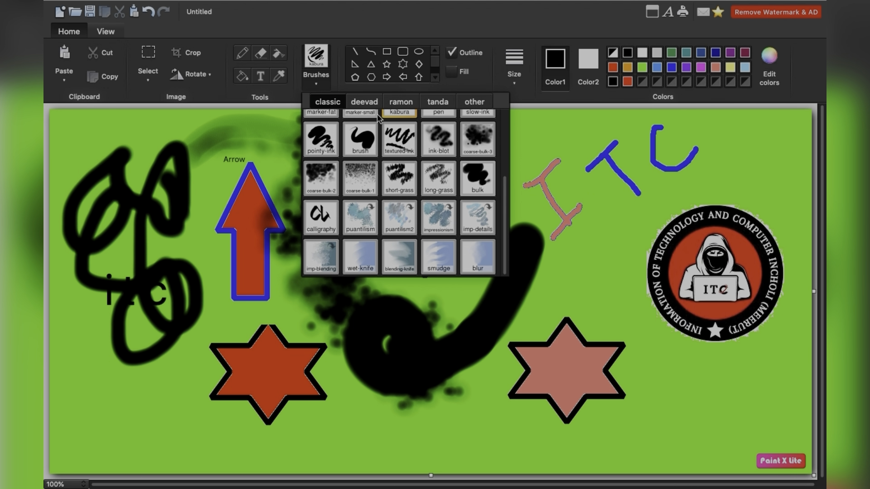
{"action": "left_click", "coordinate": [365, 102]}
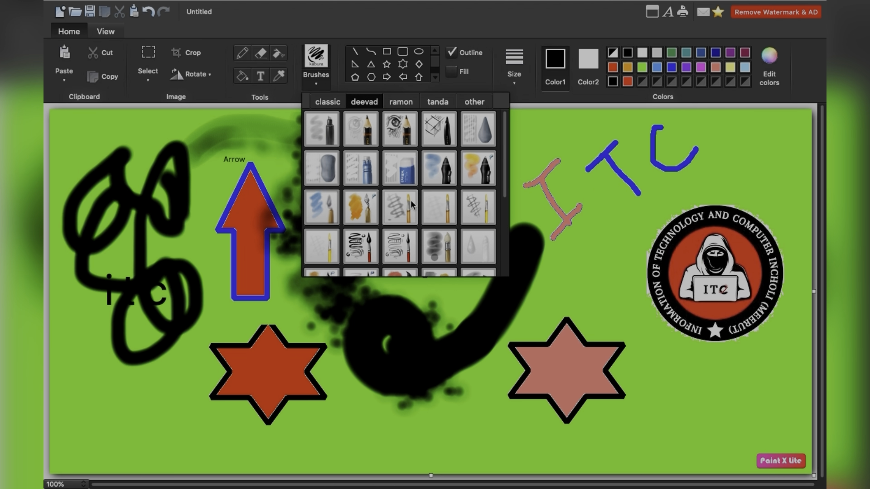
{"action": "scroll", "coordinate": [411, 200], "scroll_direction": "down", "scroll_amount": 1}
{"action": "scroll", "coordinate": [411, 200], "scroll_direction": "up", "scroll_amount": 2}
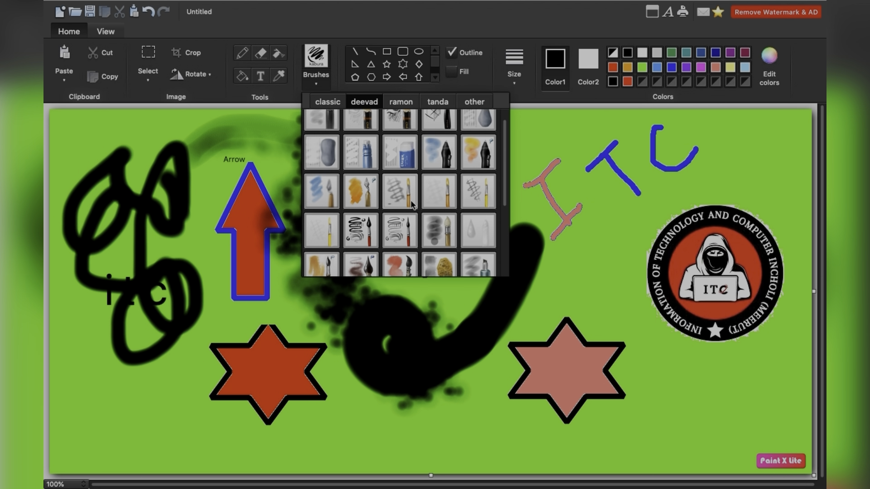
{"action": "left_click", "coordinate": [399, 103]}
{"action": "scroll", "coordinate": [416, 109], "scroll_direction": "down", "scroll_amount": 2}
{"action": "scroll", "coordinate": [416, 108], "scroll_direction": "up", "scroll_amount": 2}
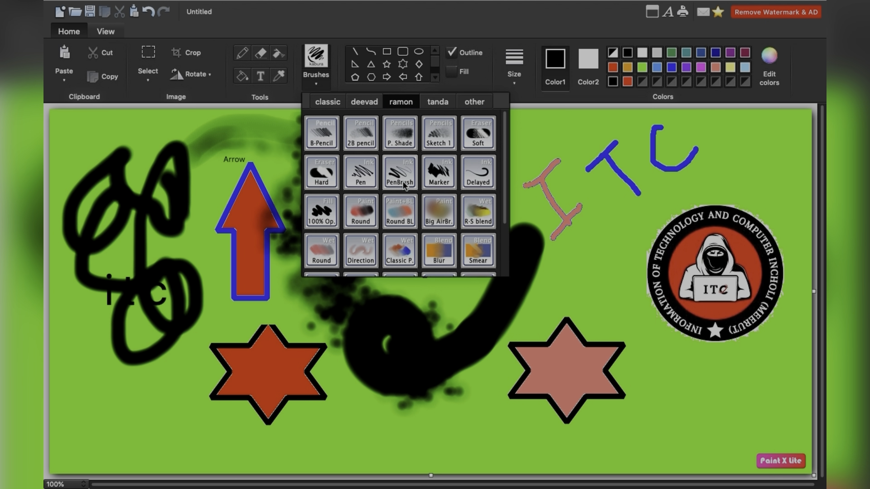
{"action": "left_click", "coordinate": [434, 105]}
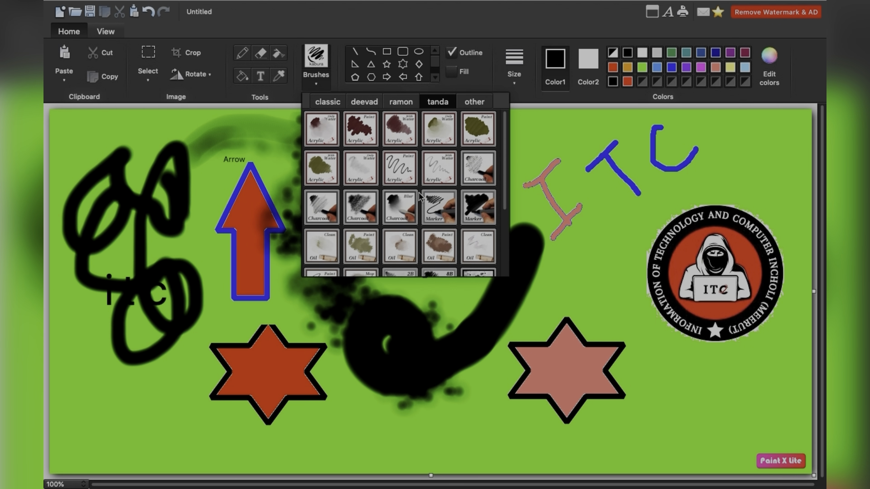
{"action": "scroll", "coordinate": [420, 197], "scroll_direction": "down", "scroll_amount": 2}
{"action": "scroll", "coordinate": [420, 197], "scroll_direction": "up", "scroll_amount": 3}
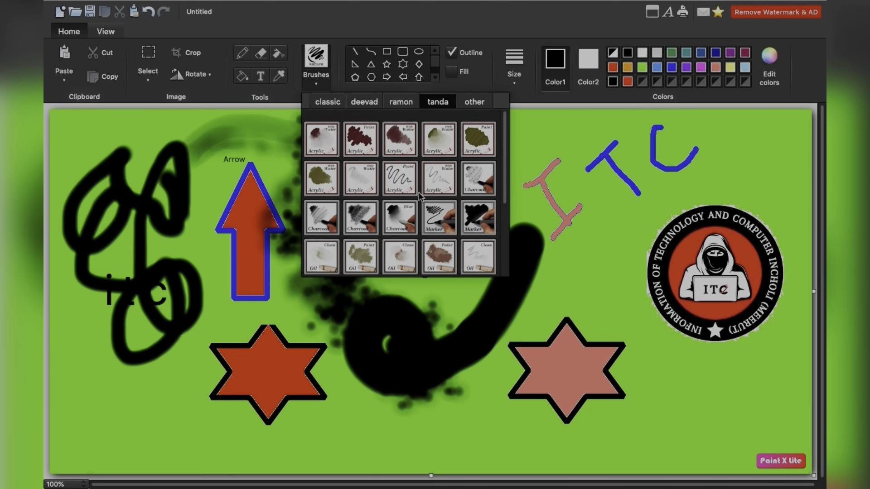
- Smear loops around the pink letter I and across the black star with the pick-and-drag brush from the other set
{"action": "left_click", "coordinate": [474, 102]}
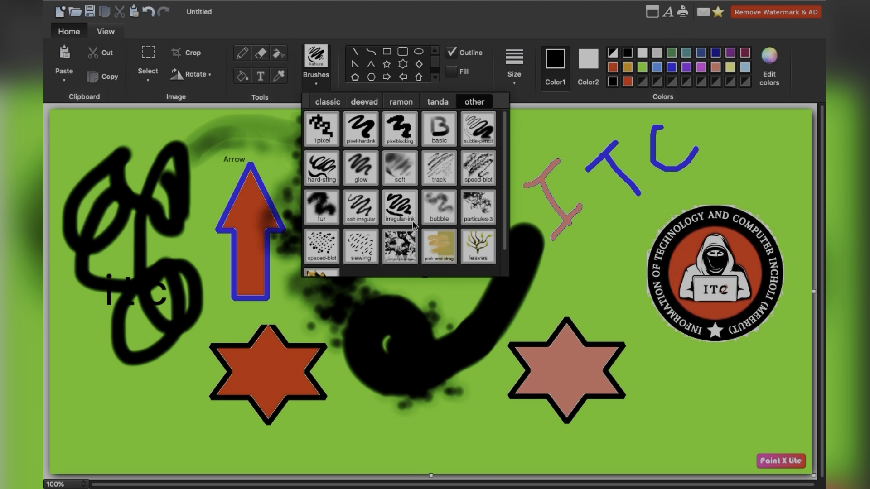
{"action": "scroll", "coordinate": [412, 221], "scroll_direction": "down", "scroll_amount": 1}
{"action": "scroll", "coordinate": [414, 224], "scroll_direction": "up", "scroll_amount": 1}
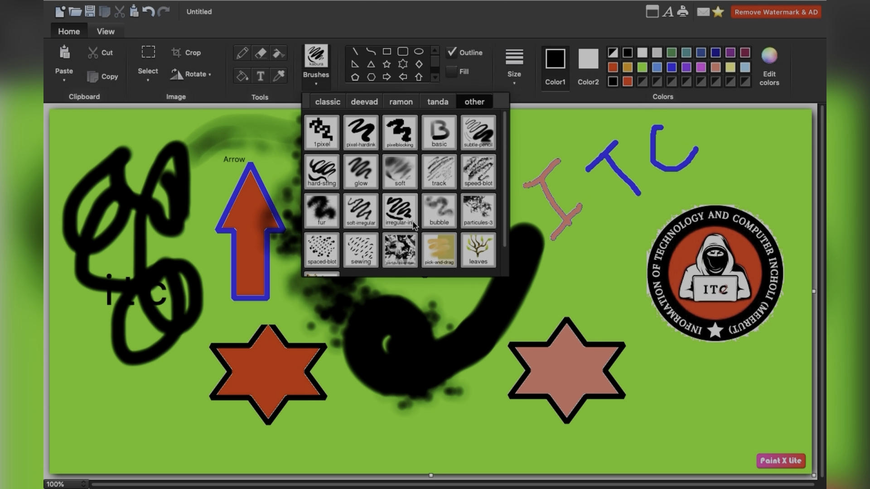
{"action": "left_click", "coordinate": [438, 249]}
{"action": "mouse_move", "coordinate": [597, 275]}
{"action": "left_mouse_down"}
{"action": "mouse_move", "coordinate": [612, 223]}
{"action": "mouse_move", "coordinate": [594, 333]}
{"action": "mouse_move", "coordinate": [502, 234]}
{"action": "mouse_move", "coordinate": [528, 202]}
{"action": "mouse_move", "coordinate": [521, 179]}
{"action": "mouse_move", "coordinate": [492, 166]}
{"action": "left_mouse_up"}
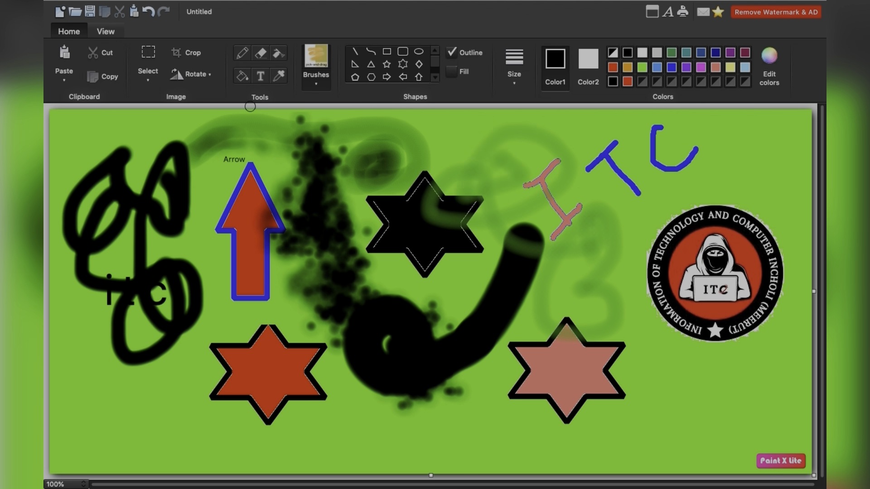
- Undo all the test brush strokes on the canvas
{"action": "left_click", "coordinate": [151, 13]}
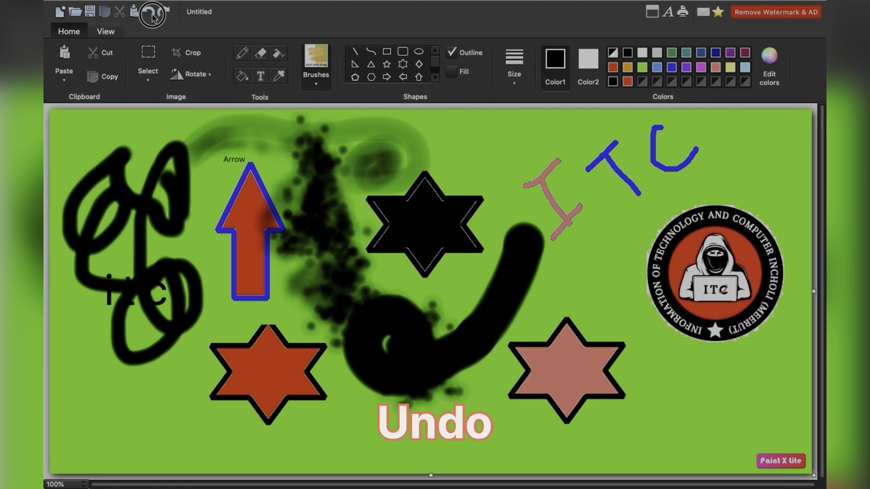
{"action": "left_click", "coordinate": [151, 12]}
{"action": "left_click", "coordinate": [151, 12]}
{"action": "left_click", "coordinate": [152, 13]}
{"action": "left_click", "coordinate": [151, 13]}
{"action": "left_click", "coordinate": [152, 12]}
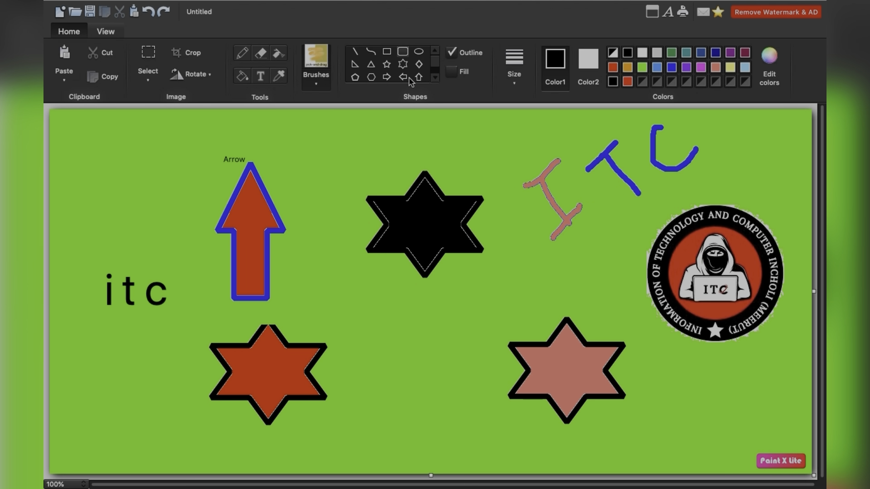
- Look through the available shapes and draw a straight horizontal black line just below the black star
{"action": "left_click", "coordinate": [436, 78]}
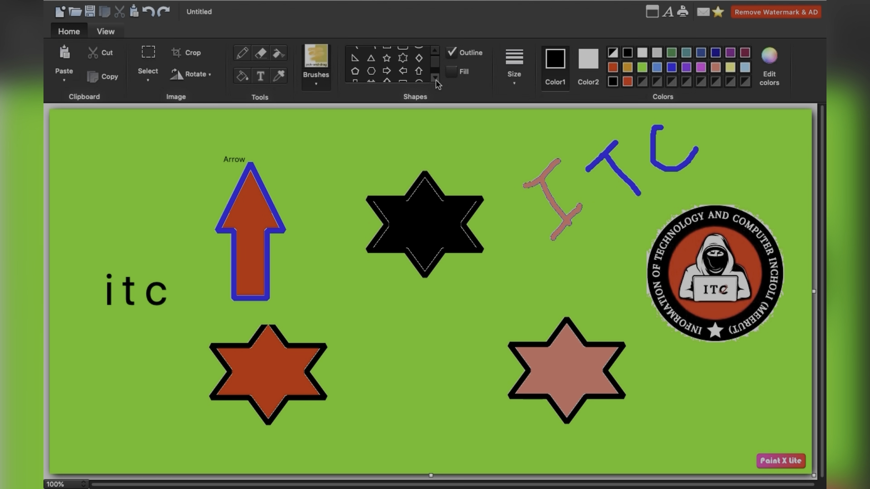
{"action": "left_click", "coordinate": [436, 80]}
{"action": "left_click", "coordinate": [436, 79]}
{"action": "left_click", "coordinate": [436, 79]}
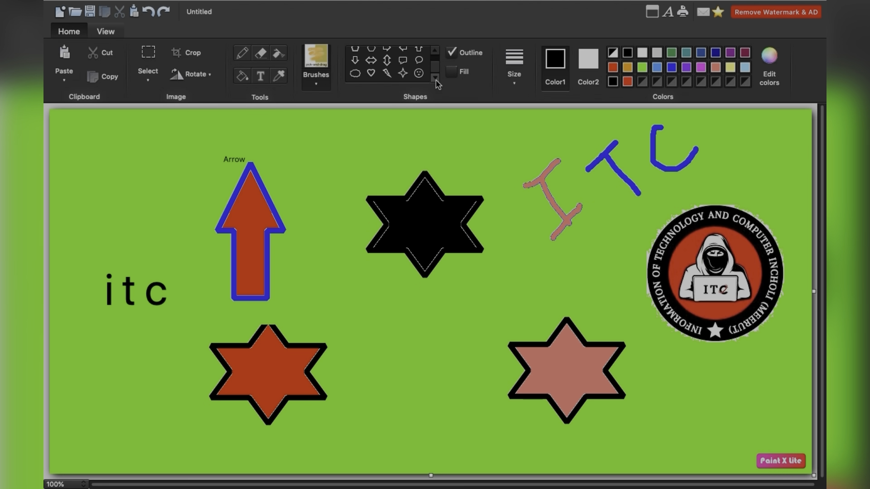
{"action": "left_click", "coordinate": [437, 52]}
{"action": "left_click", "coordinate": [437, 52]}
{"action": "left_click", "coordinate": [437, 52]}
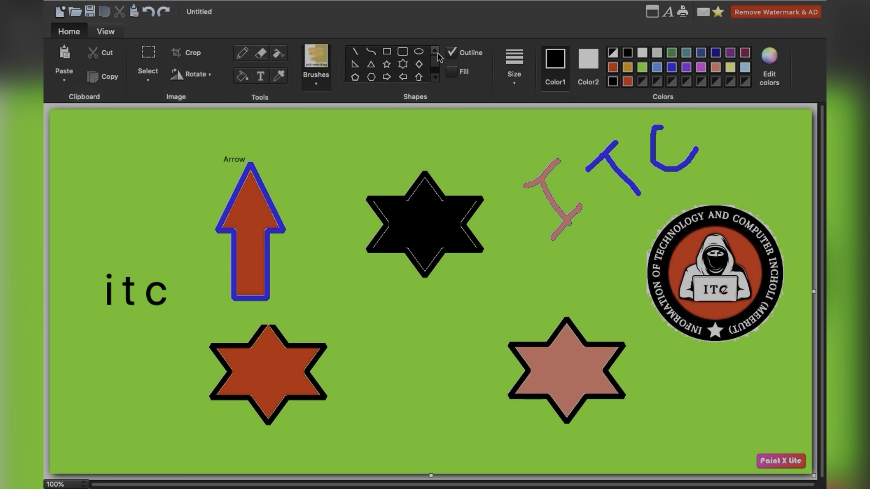
{"action": "left_click", "coordinate": [356, 52]}
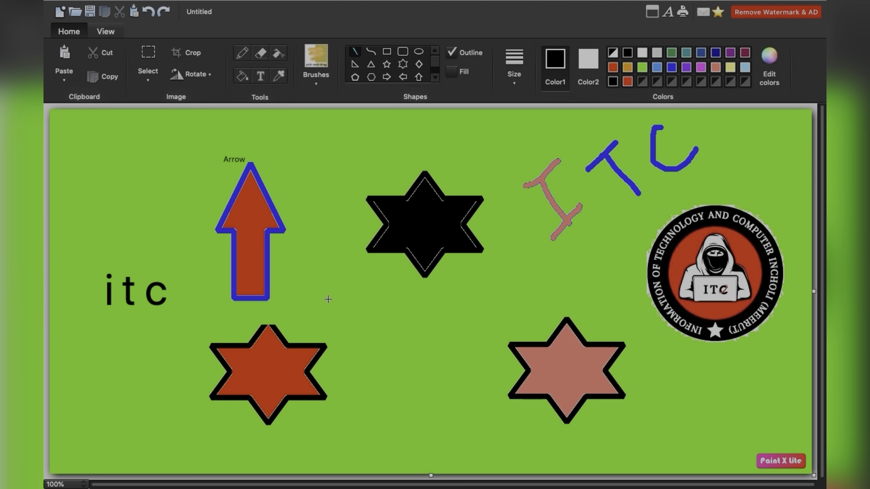
{"action": "left_click_drag", "start_coordinate": [329, 299], "coordinate": [499, 303]}
{"action": "key", "text": "shift"}
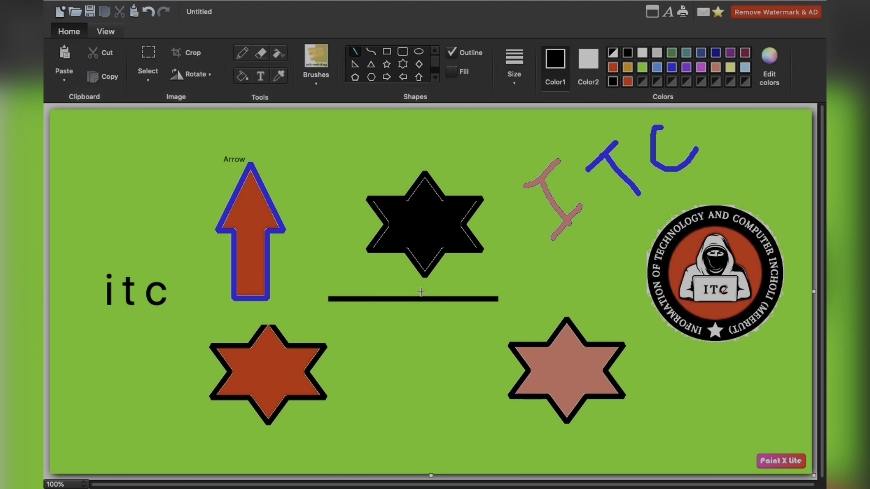
- Set Color1 to red and draw a shorter horizontal line below the black line, between the two lower stars
{"action": "left_click", "coordinate": [614, 69]}
{"action": "left_click_drag", "start_coordinate": [346, 341], "coordinate": [471, 342]}
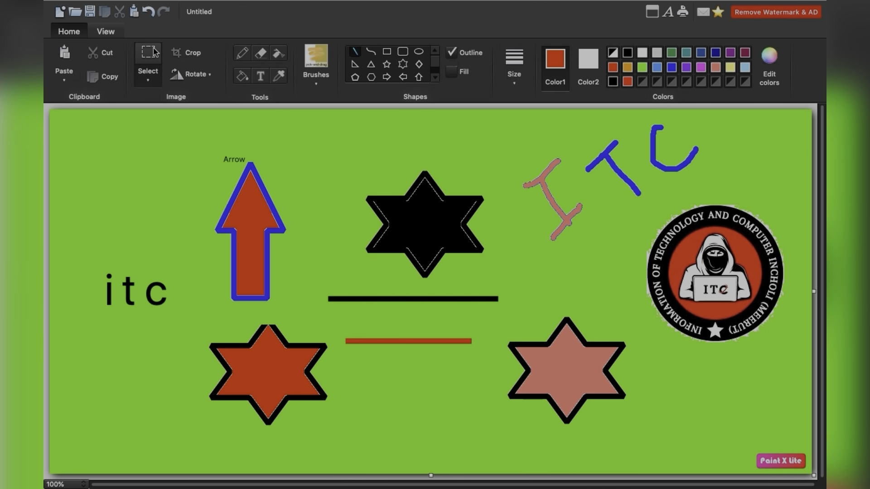
- Undo both horizontal lines and draw a short, nearly horizontal red line above the itc text, left of the arrow
{"action": "left_click", "coordinate": [148, 12]}
{"action": "left_click", "coordinate": [148, 13]}
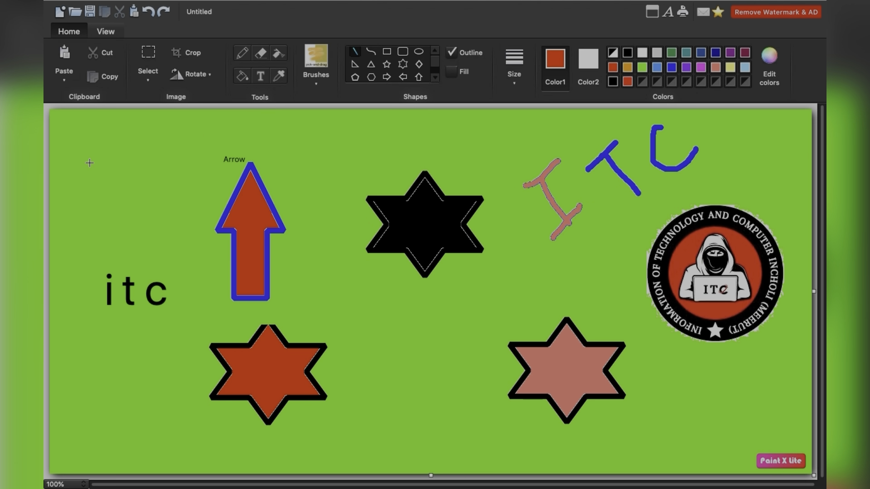
{"action": "left_click_drag", "start_coordinate": [90, 163], "coordinate": [144, 163]}
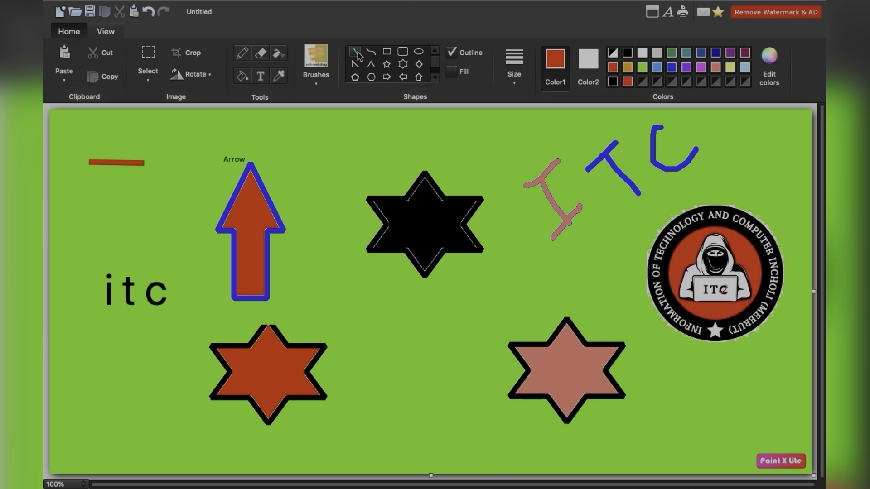
- Draw a longer horizontal red line below the short one, and an S-shaped red curve crossing the black star
{"action": "left_click_drag", "start_coordinate": [65, 183], "coordinate": [179, 184]}
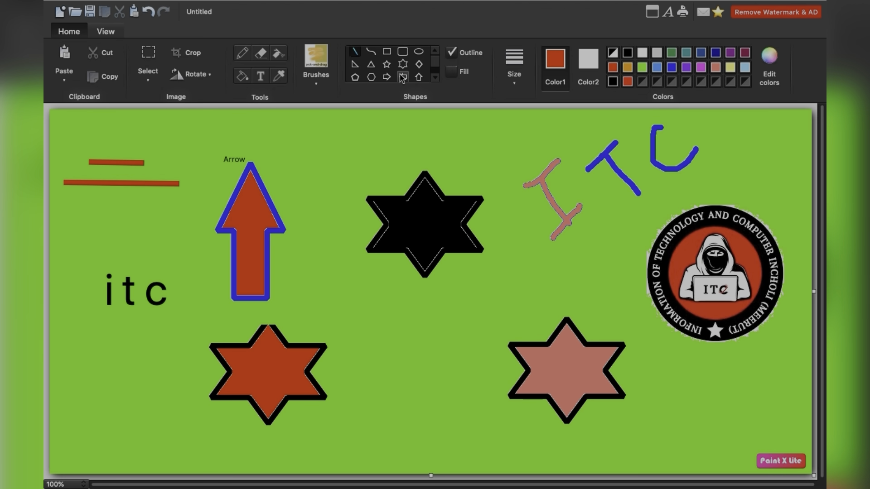
{"action": "left_click", "coordinate": [373, 53]}
{"action": "left_click_drag", "start_coordinate": [279, 143], "coordinate": [510, 136]}
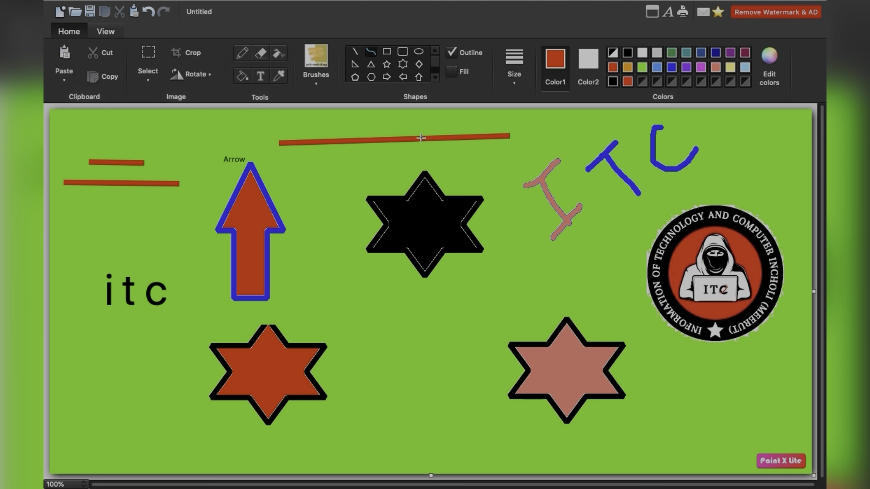
{"action": "left_click_drag", "start_coordinate": [421, 137], "coordinate": [376, 310]}
{"action": "left_click_drag", "start_coordinate": [435, 406], "coordinate": [511, 382]}
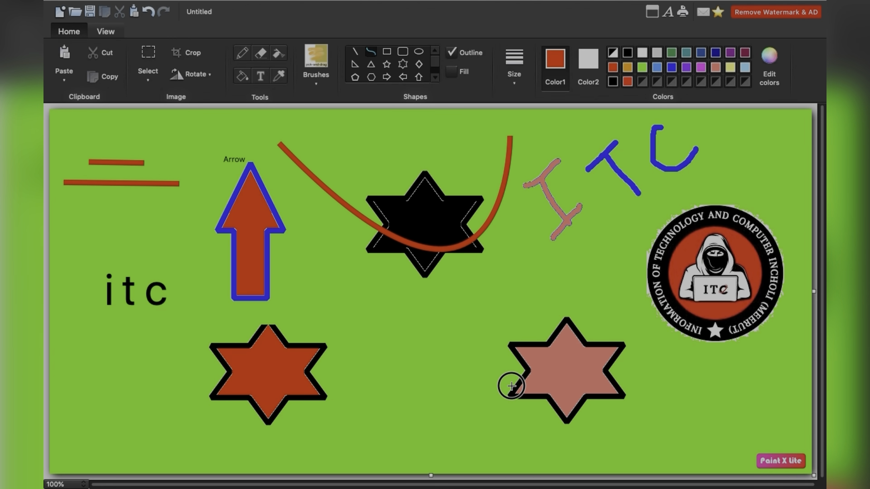
{"action": "left_click_drag", "start_coordinate": [370, 225], "coordinate": [333, 140]}
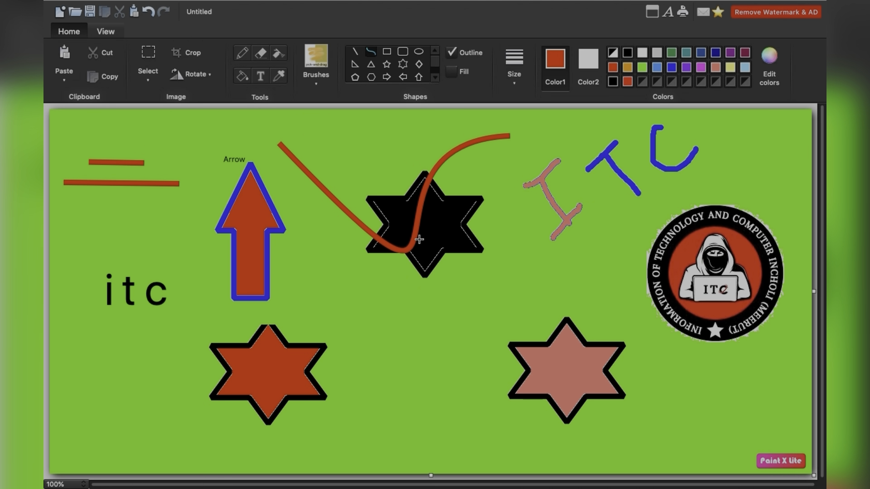
- Draw a wide, thick-outlined red rectangle below the black star, between the two lower stars
{"action": "left_click", "coordinate": [371, 53]}
{"action": "left_click", "coordinate": [389, 53]}
{"action": "left_click_drag", "start_coordinate": [358, 298], "coordinate": [504, 333]}
{"action": "left_click", "coordinate": [408, 385]}
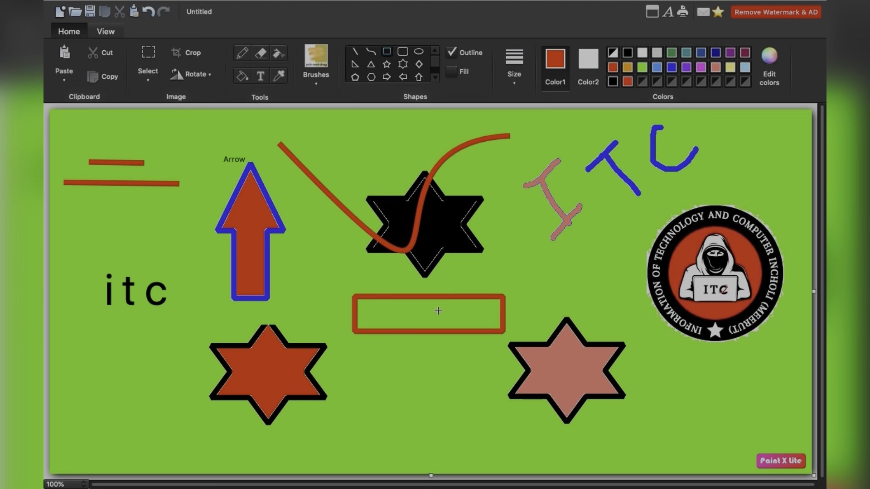
- Choose a thinner line size and draw a second red rectangle overlapping the thick one's upper-left part
{"action": "left_click", "coordinate": [515, 77]}
{"action": "left_click", "coordinate": [533, 121]}
{"action": "left_click_drag", "start_coordinate": [321, 276], "coordinate": [491, 312]}
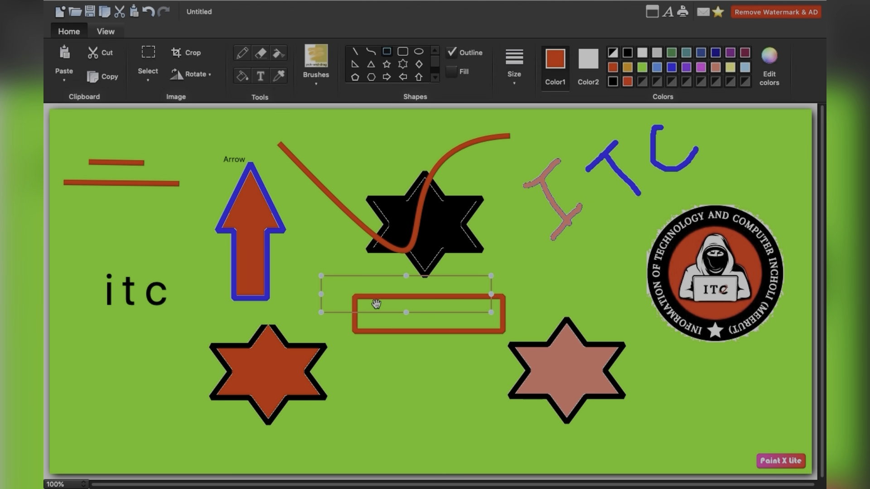
{"action": "left_click", "coordinate": [498, 258]}
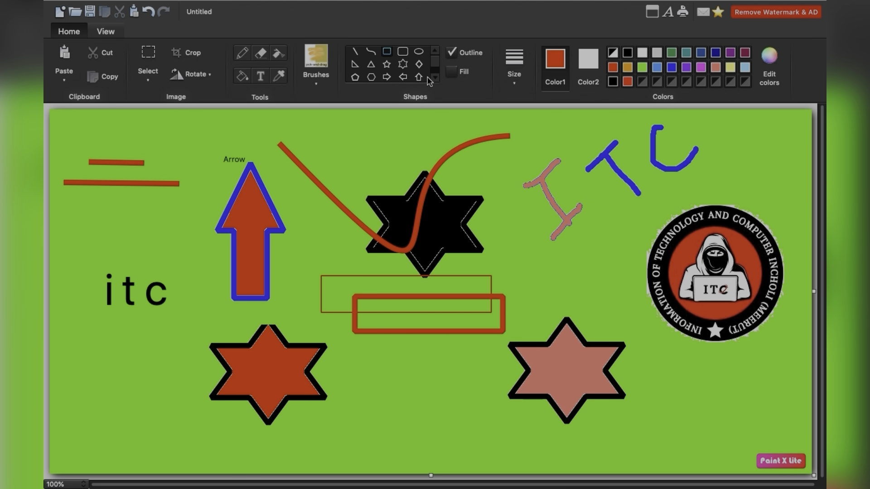
- Draw a thin red heart above the pink star and a thin red lightning bolt across it
{"action": "scroll", "coordinate": [434, 80], "scroll_direction": "down", "scroll_amount": 1}
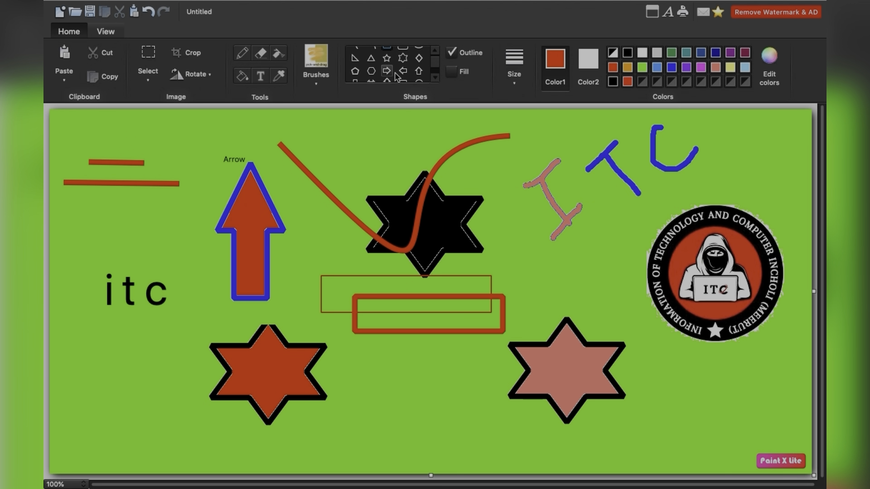
{"action": "left_click", "coordinate": [434, 80]}
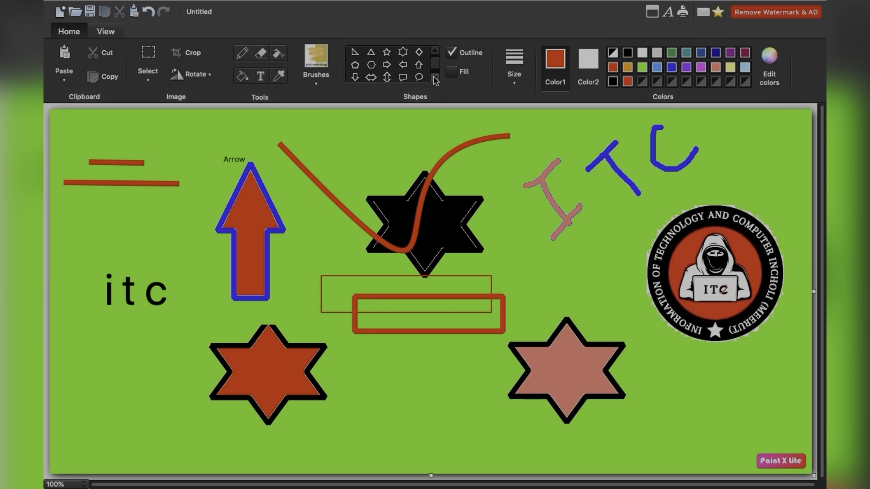
{"action": "left_click", "coordinate": [434, 80]}
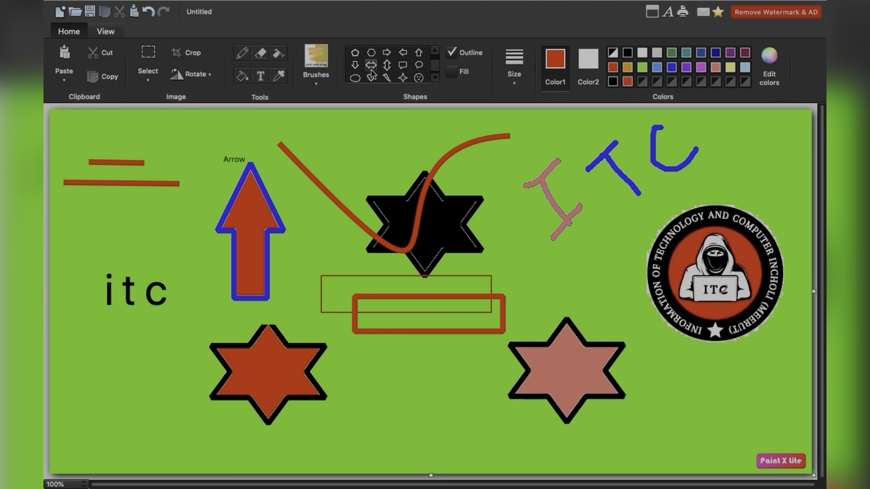
{"action": "left_click", "coordinate": [422, 78]}
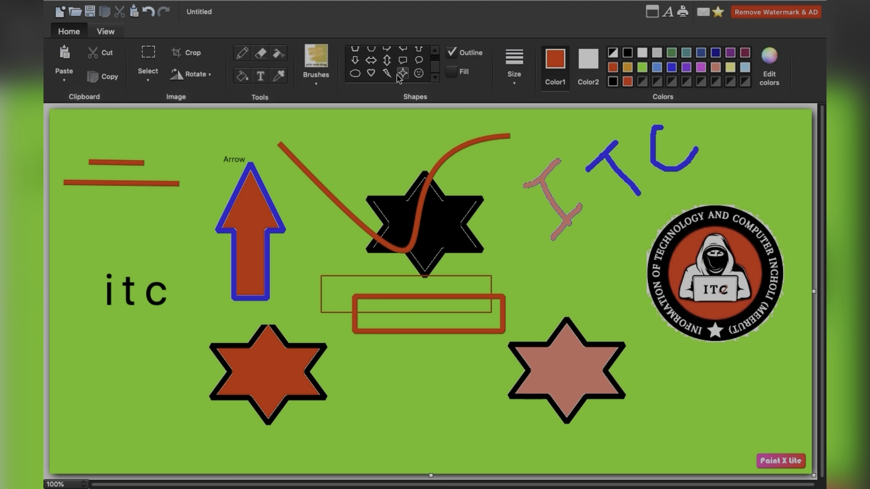
{"action": "left_click", "coordinate": [372, 74]}
{"action": "left_click_drag", "start_coordinate": [544, 259], "coordinate": [619, 314]}
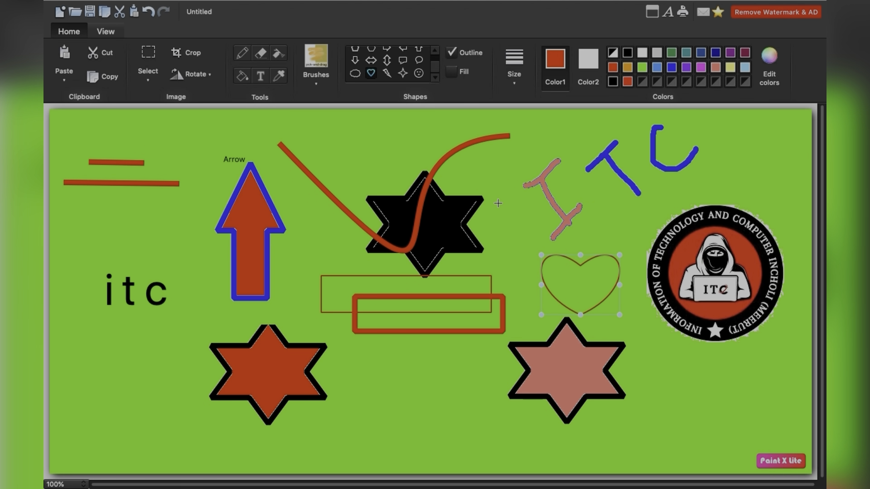
{"action": "left_click", "coordinate": [386, 73]}
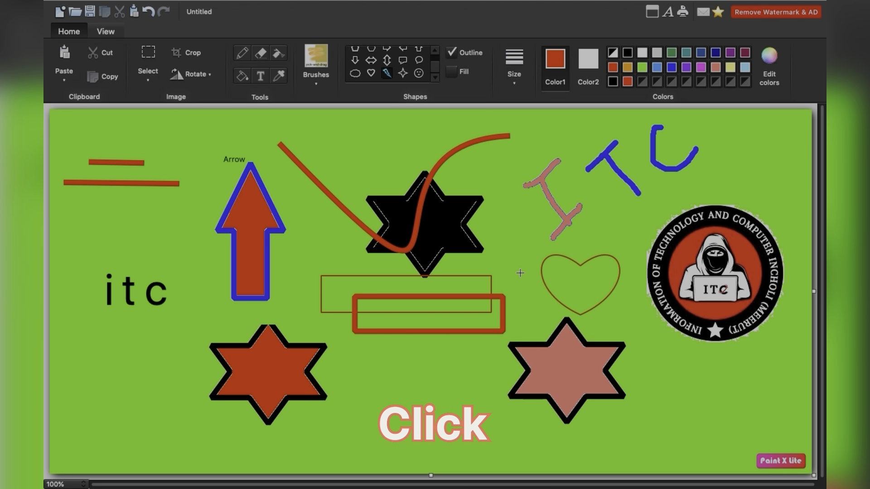
{"action": "left_click_drag", "start_coordinate": [520, 273], "coordinate": [627, 301]}
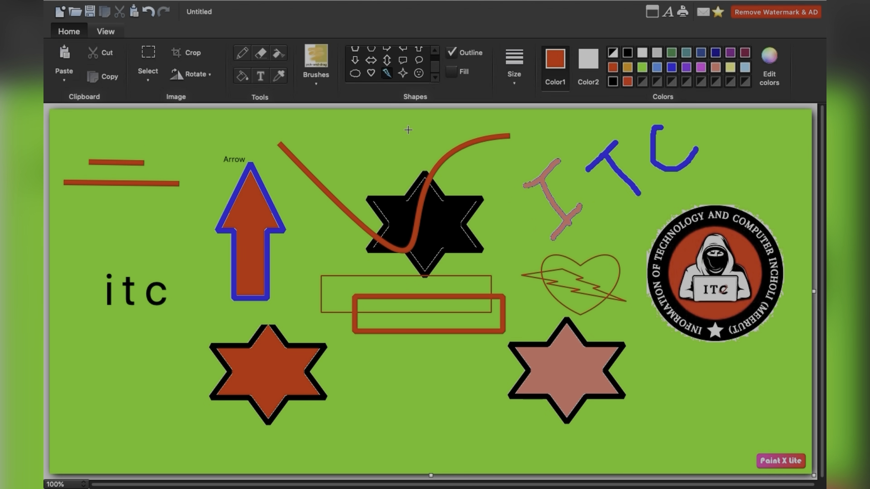
- Fill the heart's areas around the lightning bolt with red
{"action": "left_click", "coordinate": [242, 76]}
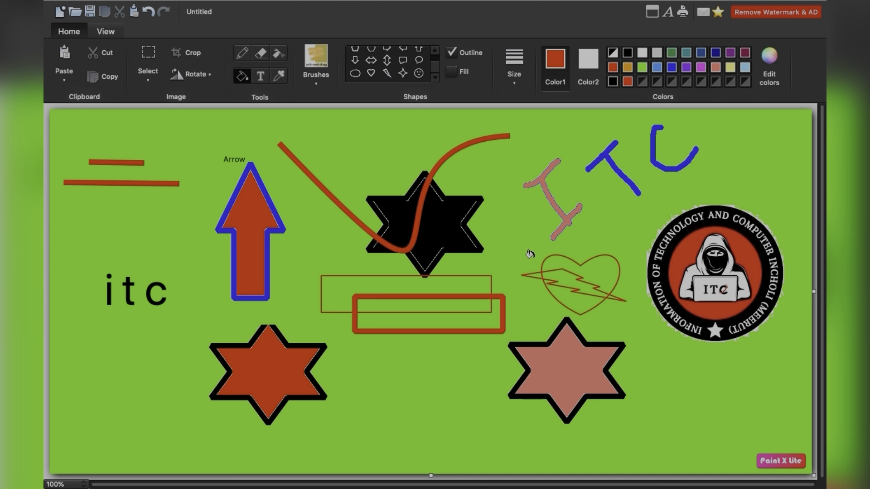
{"action": "left_click", "coordinate": [607, 273]}
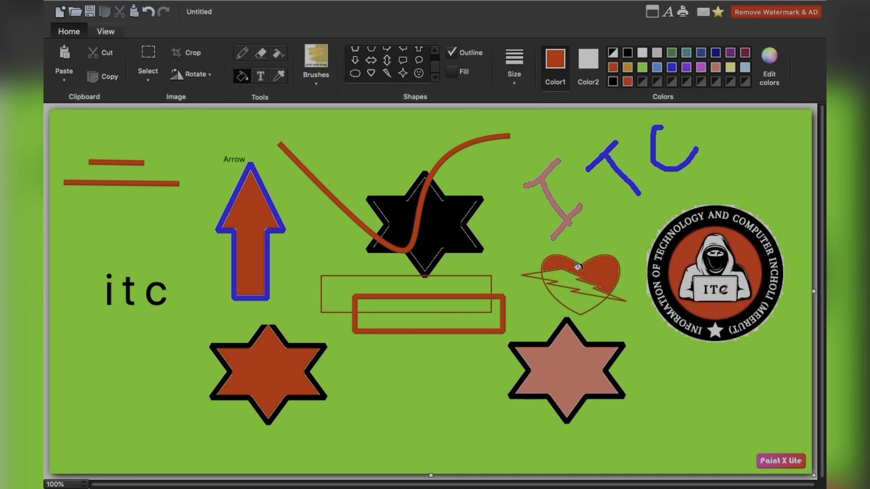
{"action": "left_click", "coordinate": [579, 301]}
{"action": "left_click", "coordinate": [563, 275]}
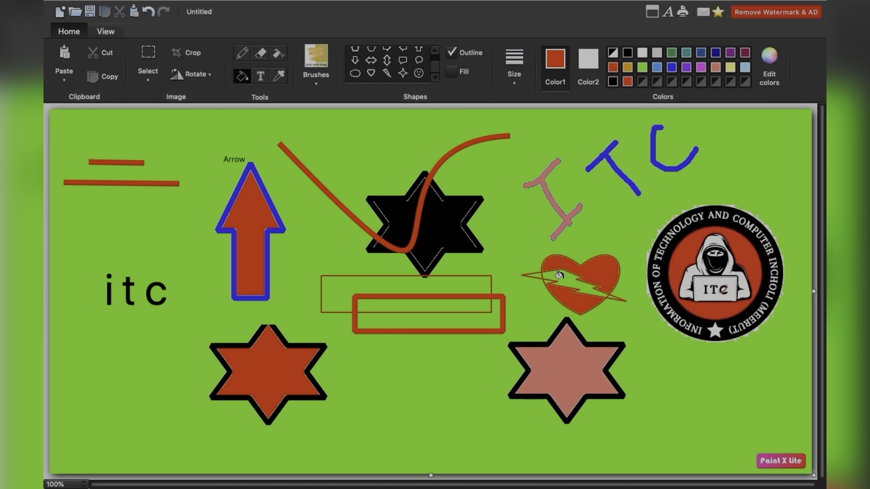
- Fill the lightning bolt inside the heart with blue, and undo the fill
{"action": "left_click", "coordinate": [644, 68]}
{"action": "left_click", "coordinate": [671, 68]}
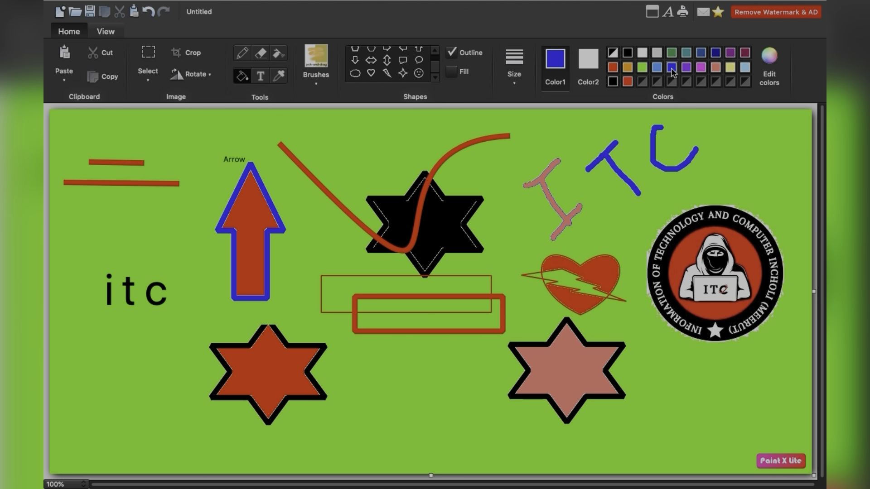
{"action": "left_click", "coordinate": [561, 273]}
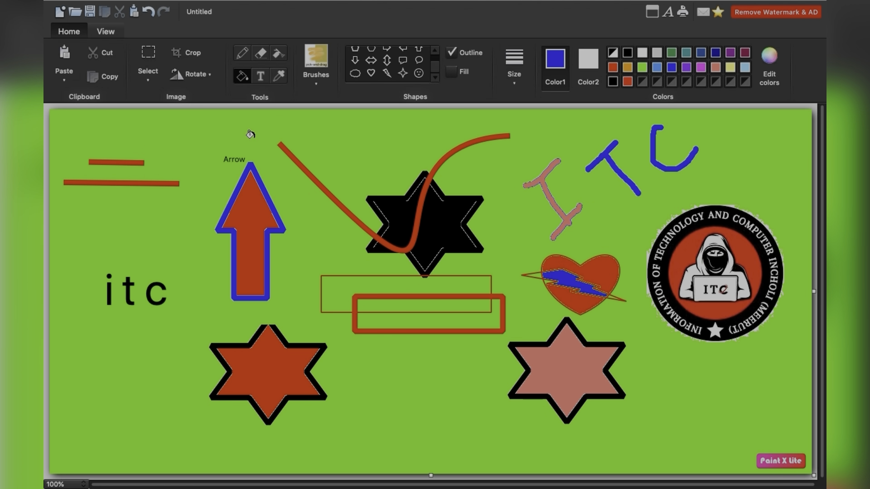
{"action": "left_click", "coordinate": [148, 12]}
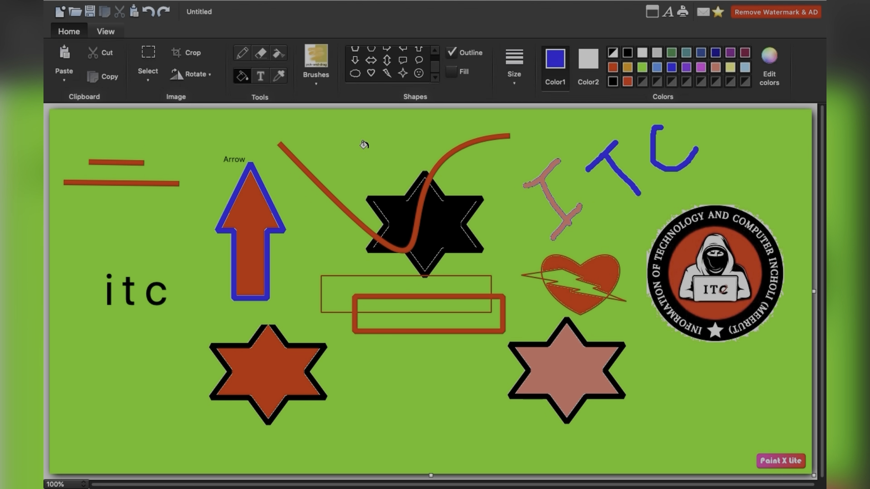
{"action": "left_click", "coordinate": [435, 51]}
{"action": "scroll", "coordinate": [404, 68], "scroll_direction": "up", "scroll_amount": 1}
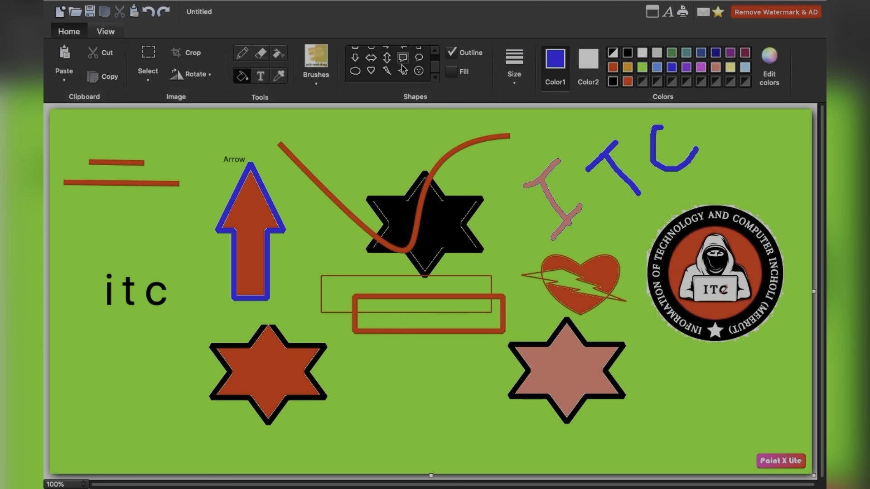
{"action": "scroll", "coordinate": [403, 69], "scroll_direction": "up", "scroll_amount": 2}
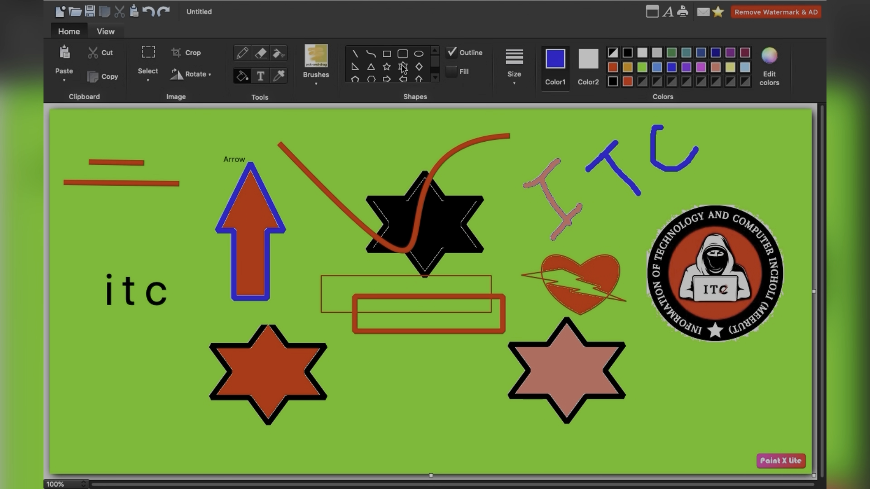
{"action": "scroll", "coordinate": [403, 69], "scroll_direction": "down", "scroll_amount": 3}
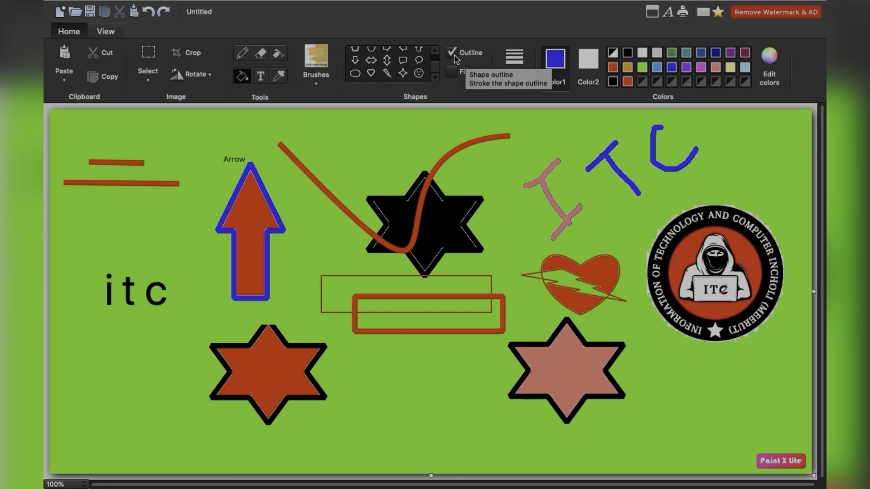
{"action": "left_click", "coordinate": [455, 56]}
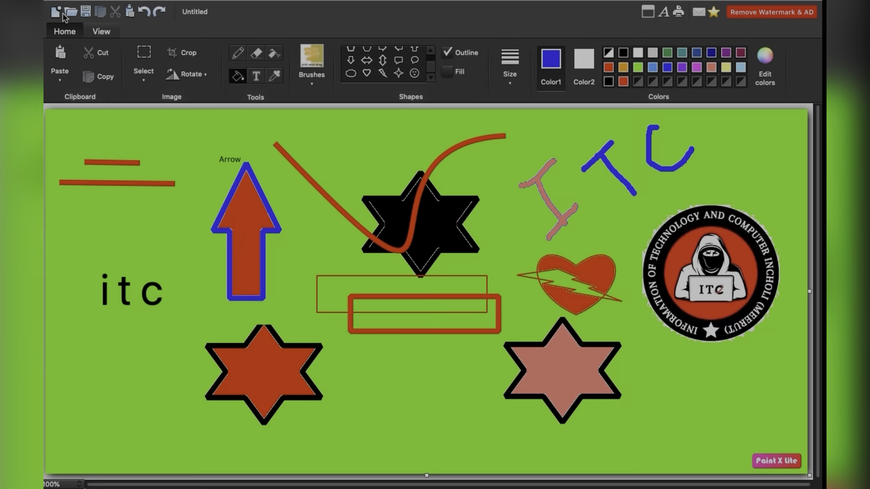
- Create a new blank drawing and draw a large rounded rectangle with a black outline near the canvas centre
{"action": "left_click", "coordinate": [62, 14]}
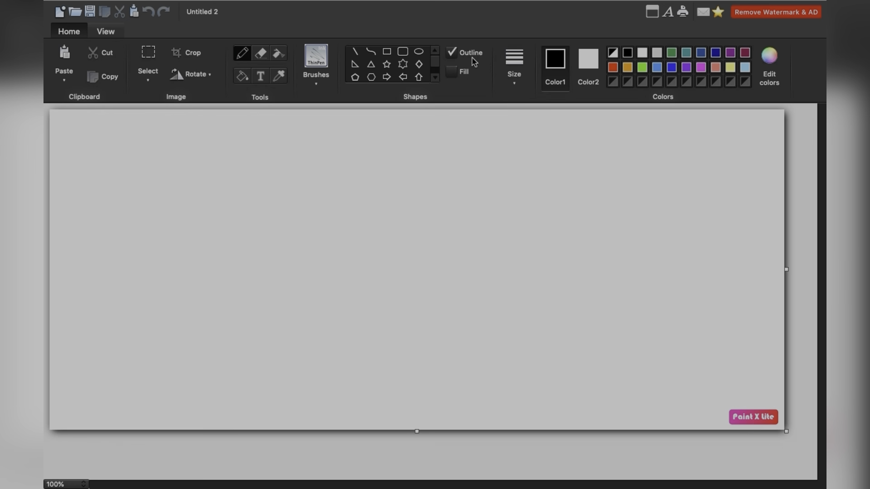
{"action": "left_click", "coordinate": [403, 52]}
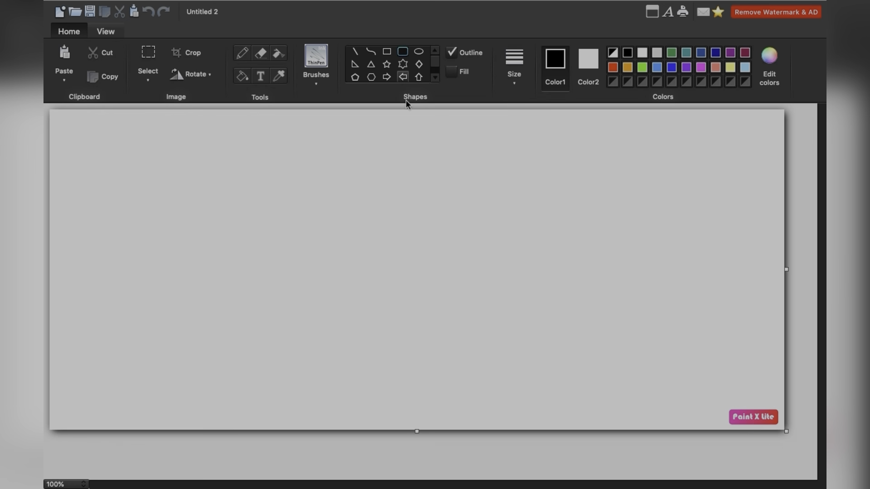
{"action": "left_click_drag", "start_coordinate": [293, 162], "coordinate": [523, 346]}
{"action": "left_click", "coordinate": [579, 240]}
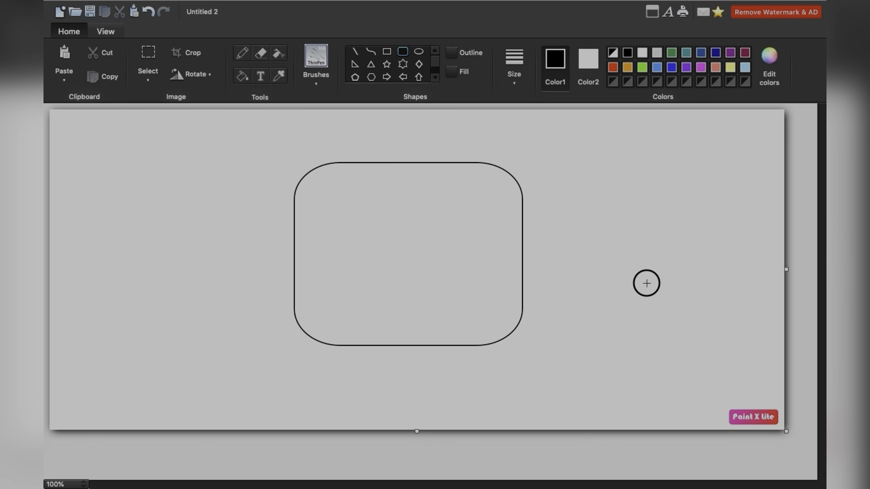
- Draw a narrower rounded rectangle without an outline right of the first, and switch its outline back on
{"action": "left_click_drag", "start_coordinate": [568, 148], "coordinate": [723, 343]}
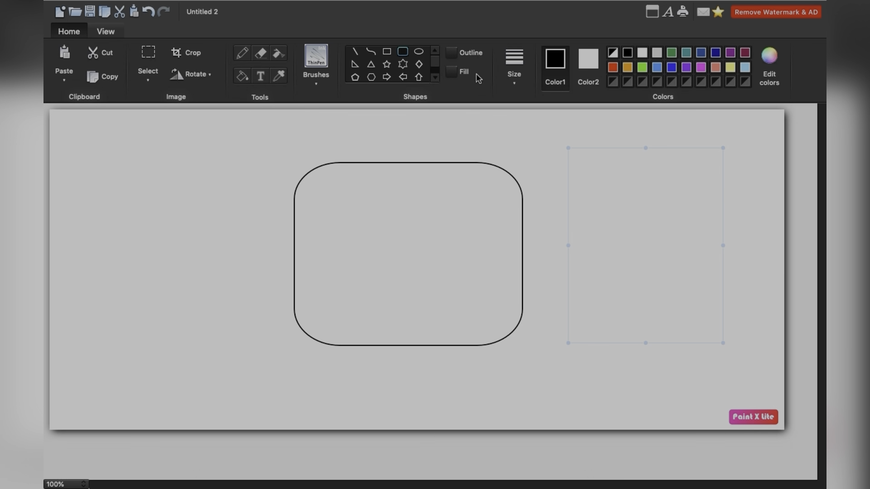
{"action": "left_click", "coordinate": [456, 56]}
{"action": "left_click", "coordinate": [456, 57]}
{"action": "left_click", "coordinate": [456, 56]}
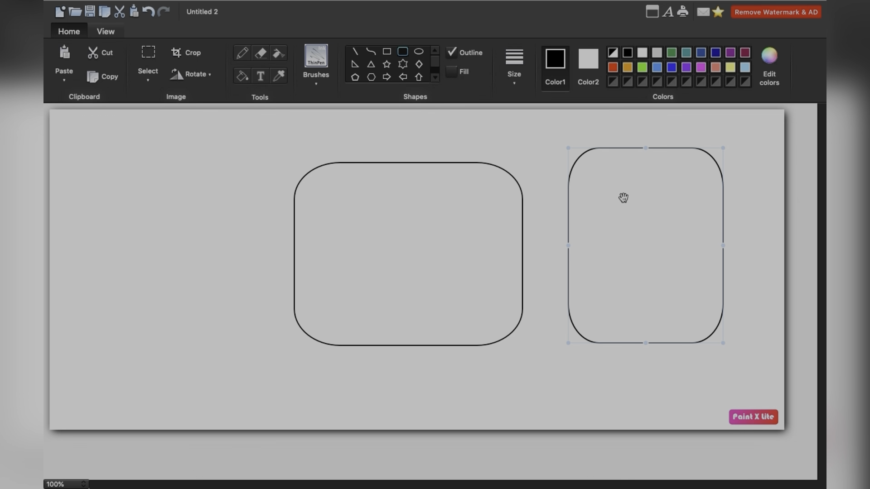
- Try the Fill option on the second rounded rectangle, leave it off, and deselect the shape
{"action": "left_click", "coordinate": [455, 74]}
{"action": "left_click", "coordinate": [454, 74]}
{"action": "left_click", "coordinate": [455, 75]}
{"action": "left_click", "coordinate": [463, 73]}
{"action": "left_click", "coordinate": [540, 132]}
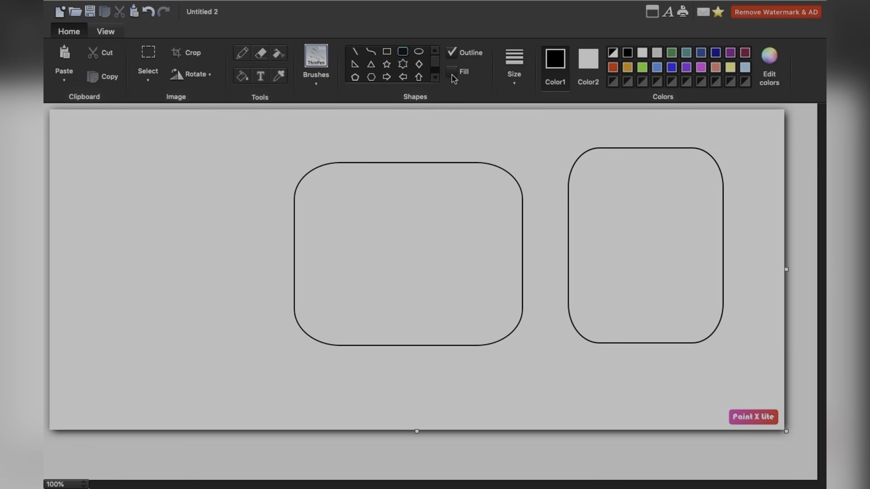